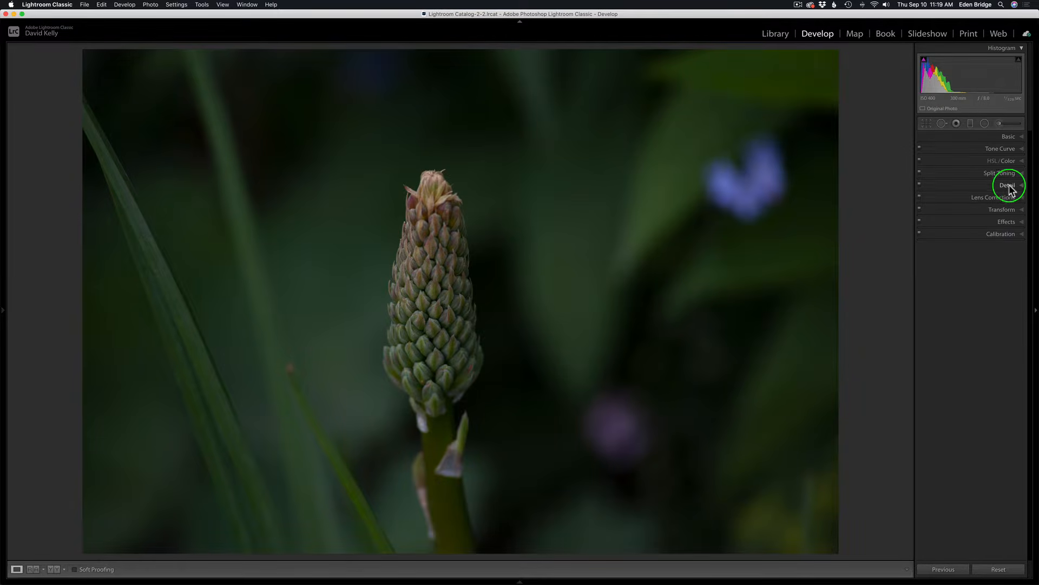
Set the Detail sharpening Amount to 0 for the flower photo
left_click(1008, 185)
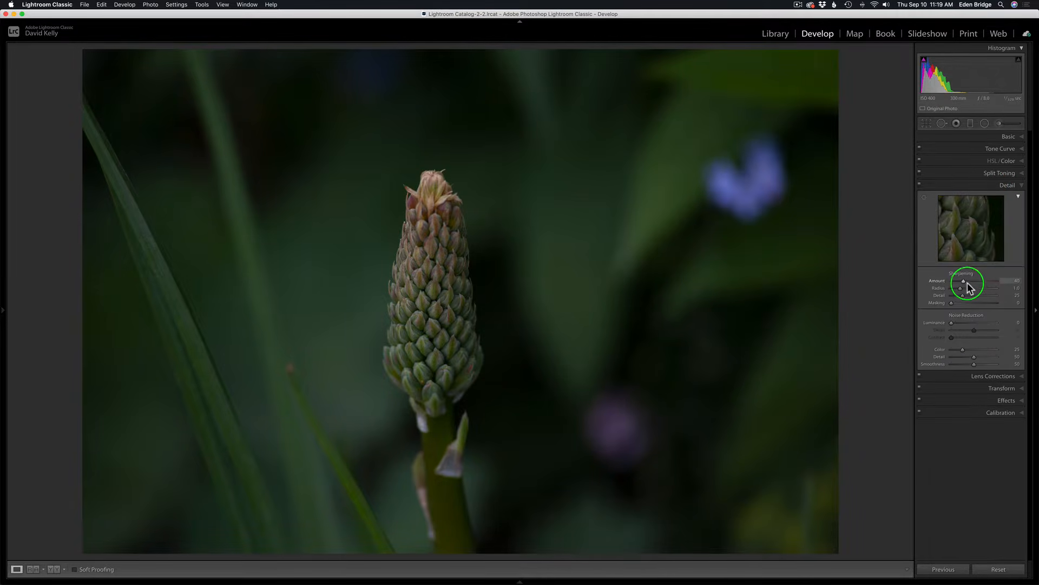
left_click_drag(966, 284, 933, 279)
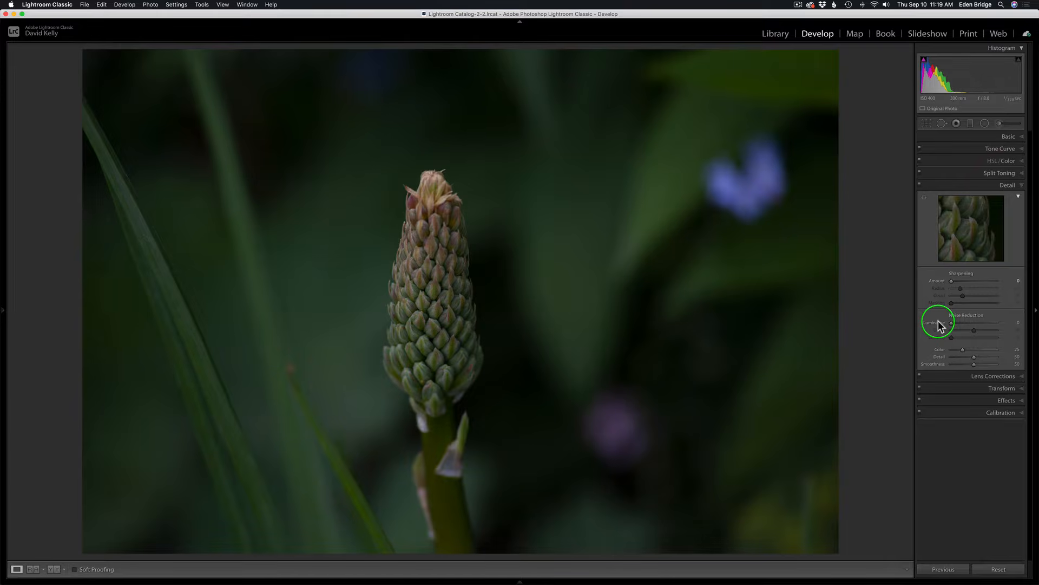
left_click(1006, 186)
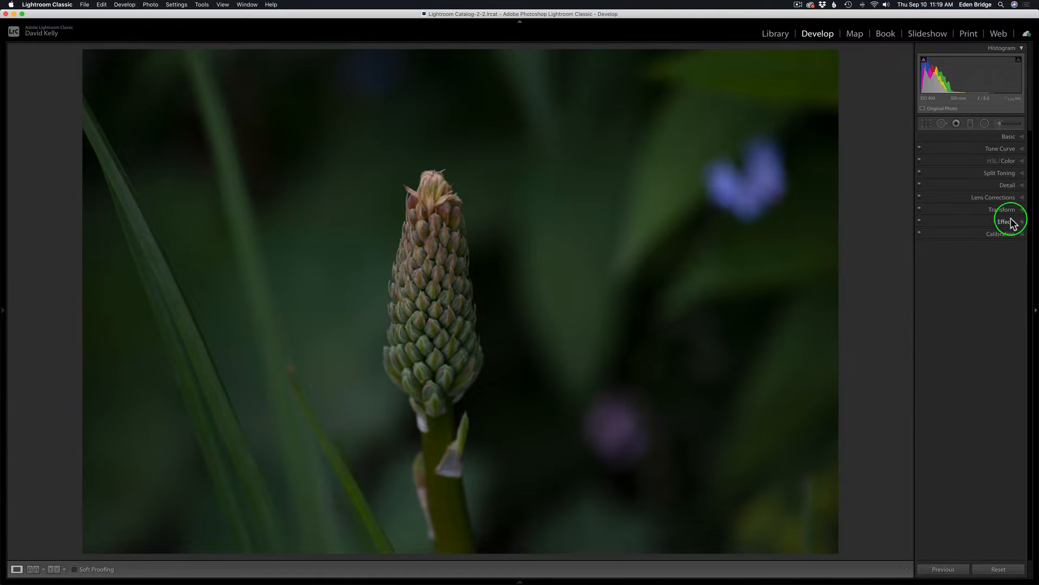
Enable Remove Chromatic Aberration and Profile Corrections in the photo's lens corrections
left_click(1007, 197)
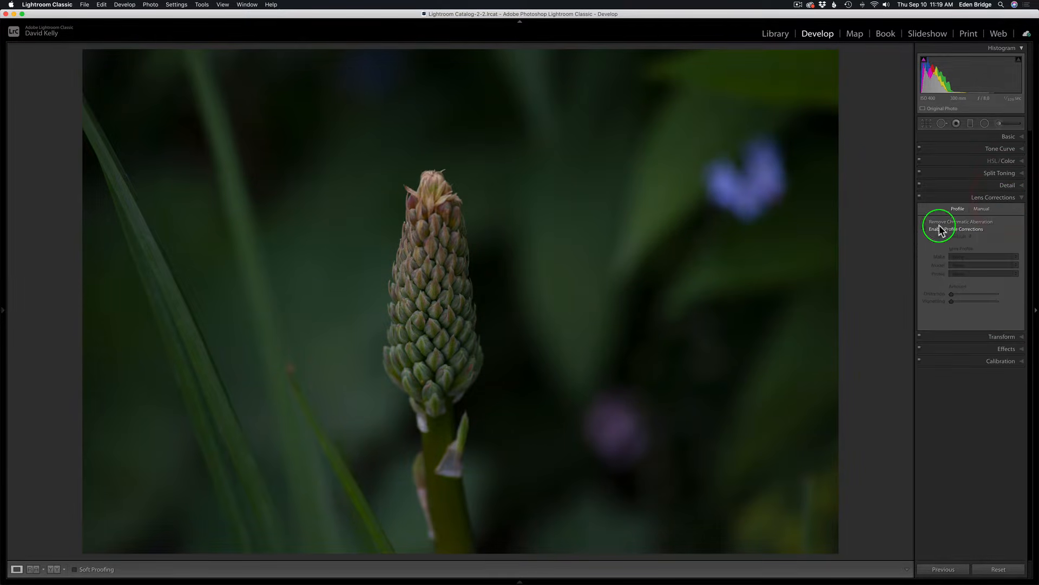
left_click(924, 221)
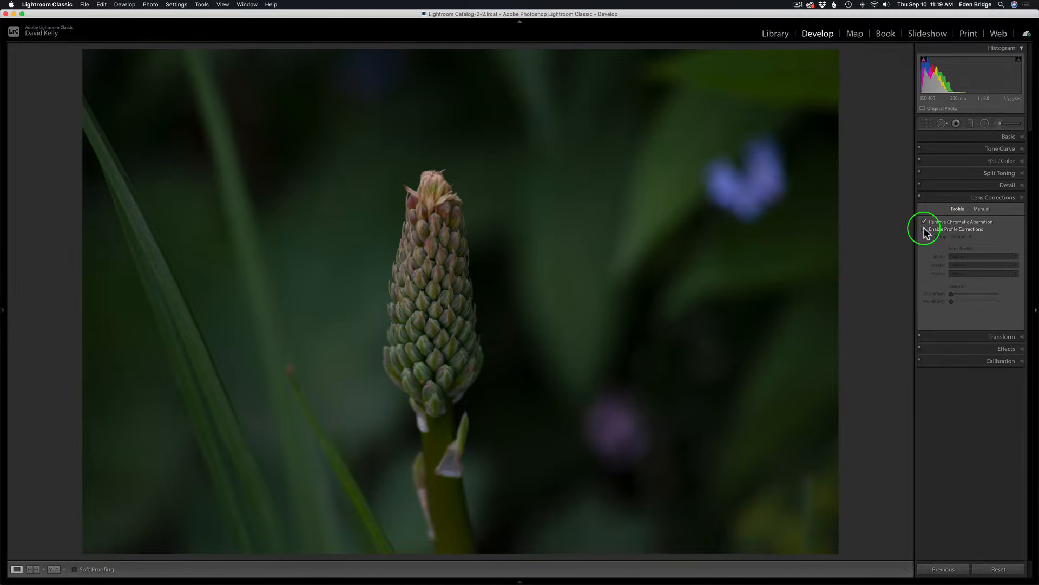
left_click(926, 230)
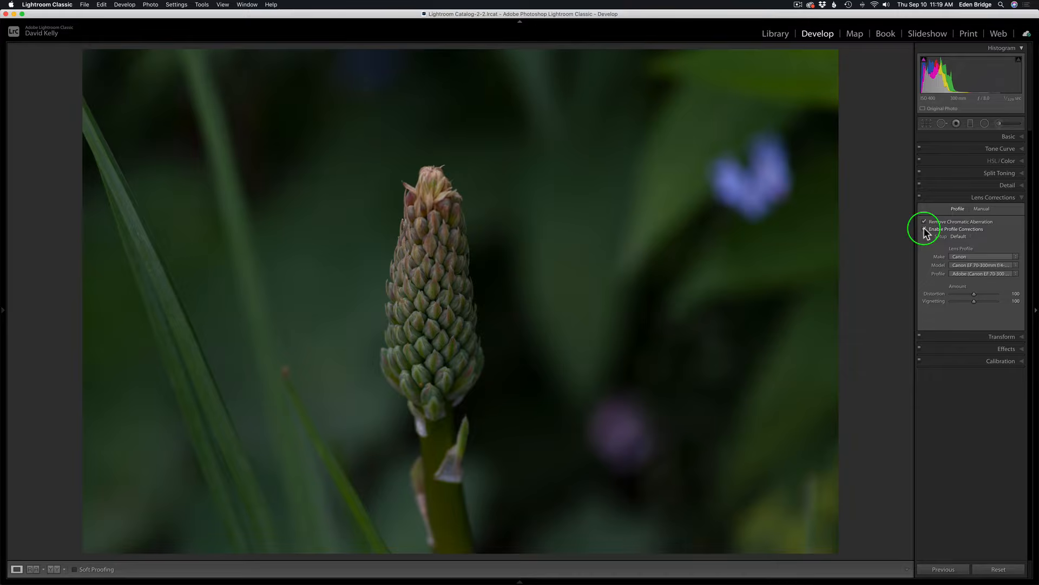
Apply the Adobe Landscape profile to the photo from the Profile Browser
left_click(1013, 138)
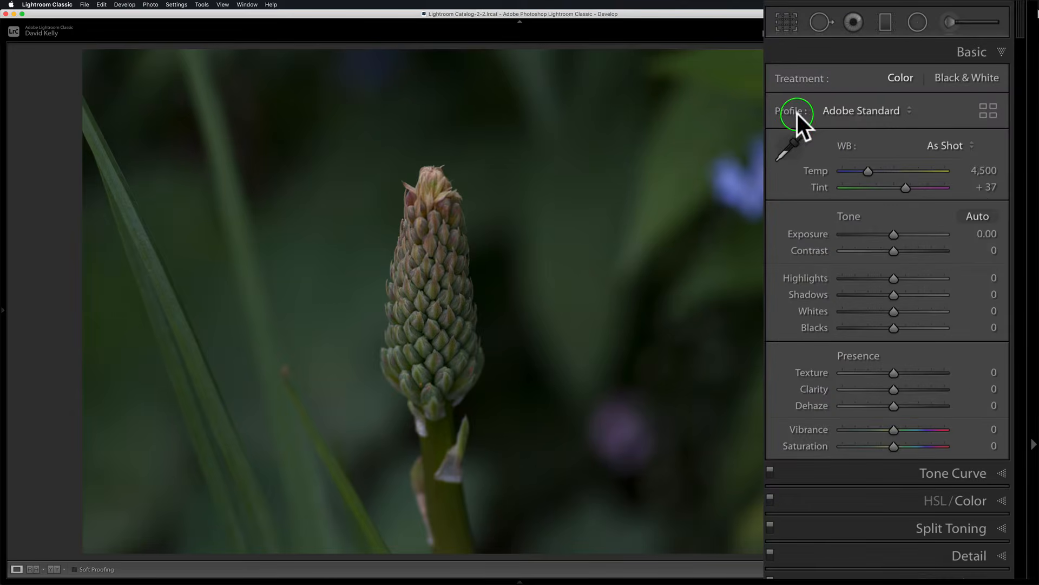
left_click(988, 111)
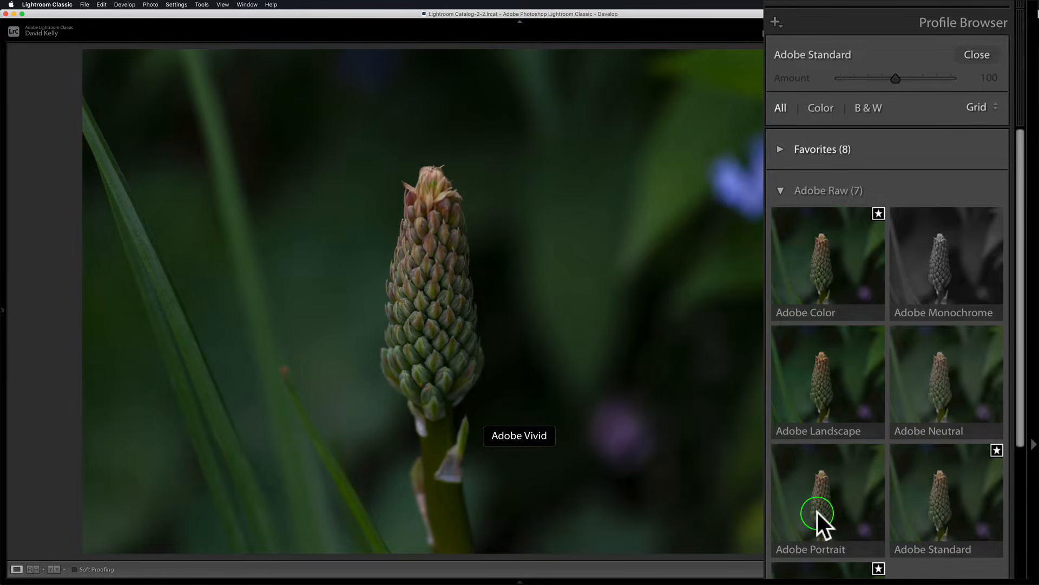
left_click(813, 388)
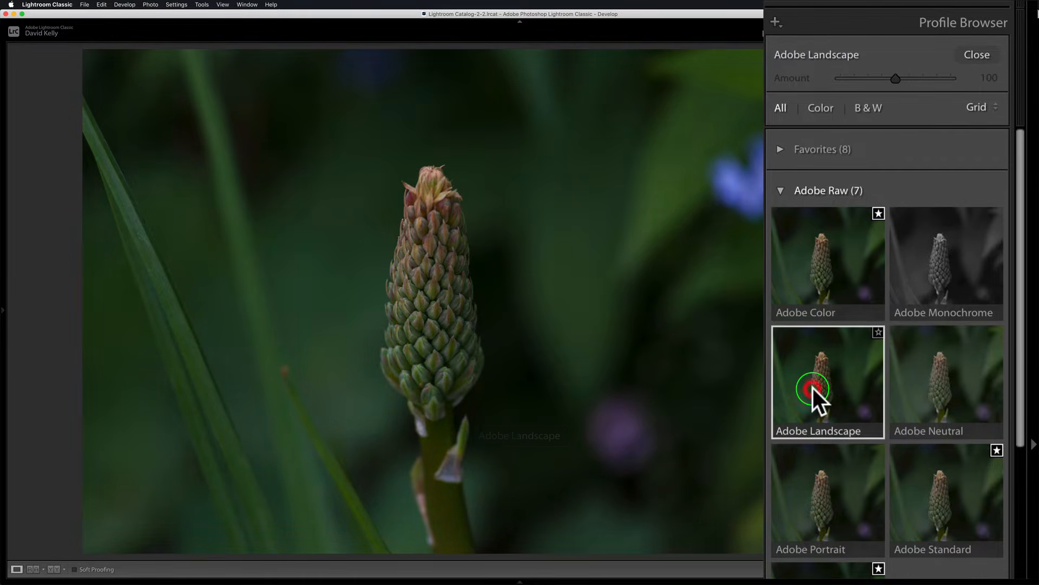
left_click(977, 54)
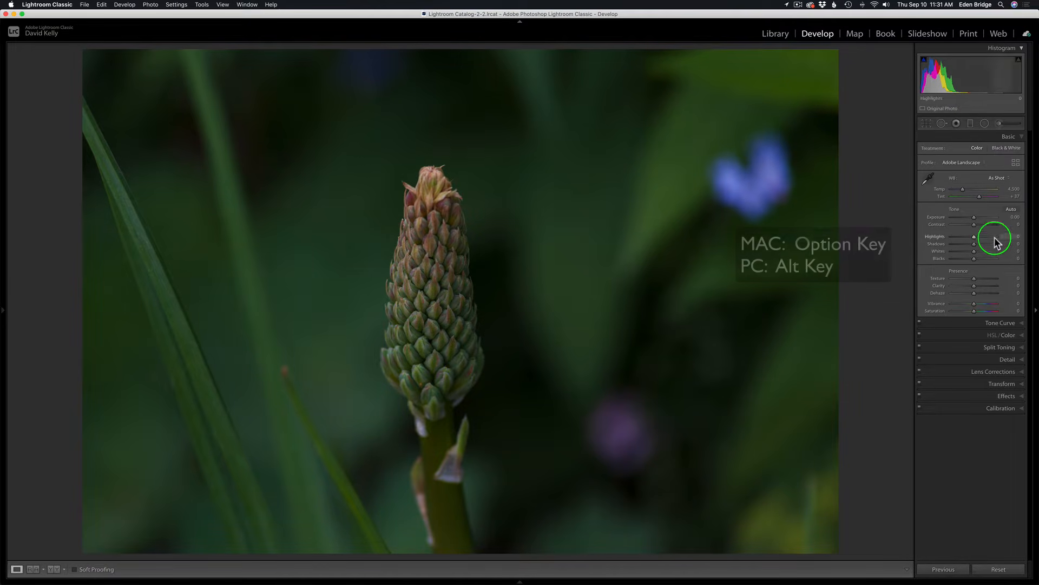
Set the photo's Whites to +55, using the clipping preview to judge the white point
key("alt")
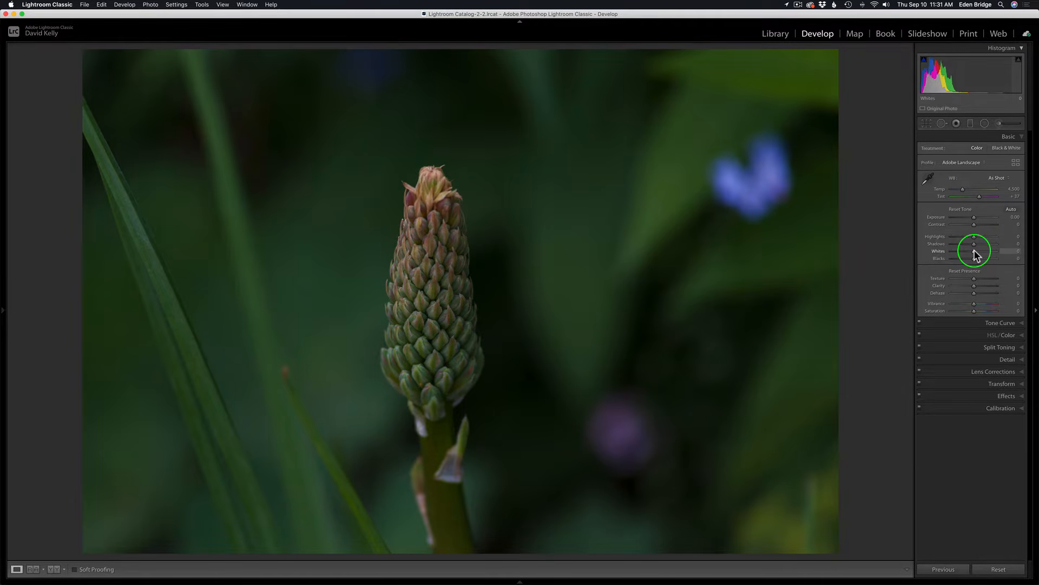
left_click(974, 252, "alt")
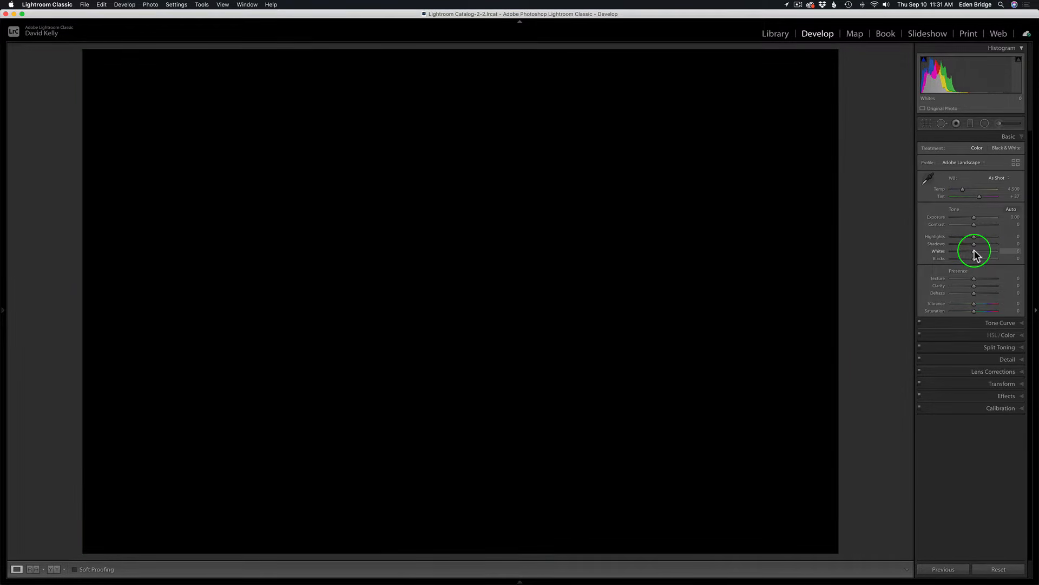
left_click_drag(974, 252, 989, 251)
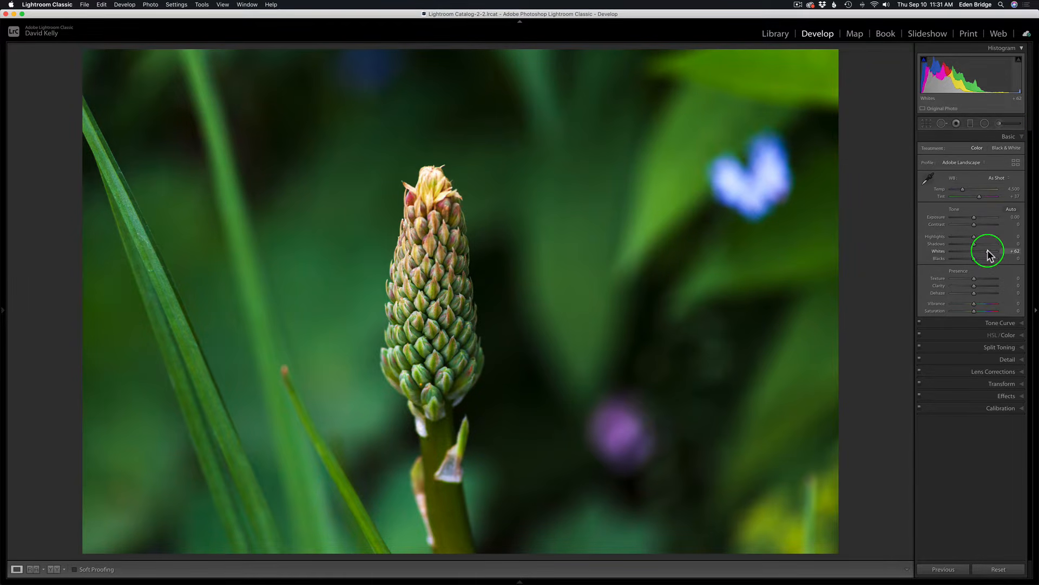
left_click_drag(988, 249, 987, 250)
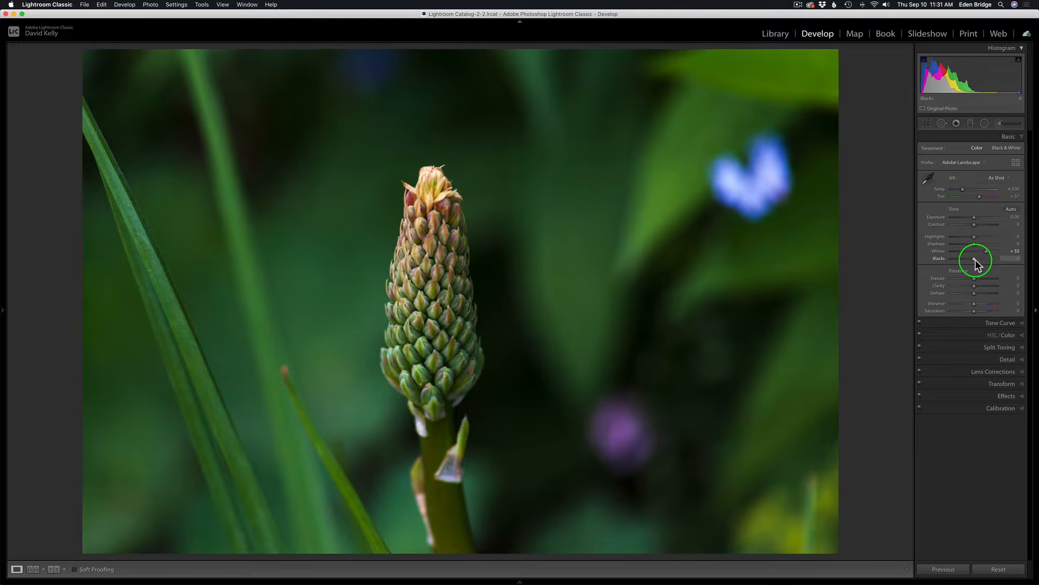
Set the photo's Blacks to +3, using the clipping preview to judge the black point
key("alt")
mouse_move(973, 258)
left_mouse_down()
mouse_move(960, 259)
mouse_move(975, 259)
left_mouse_up()
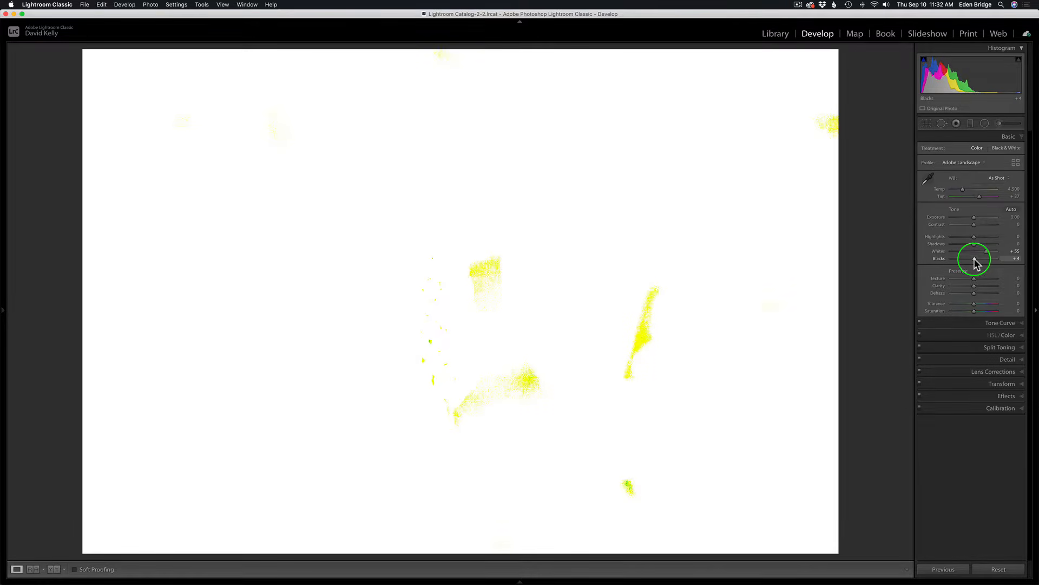
left_click_drag(974, 259, 974, 259)
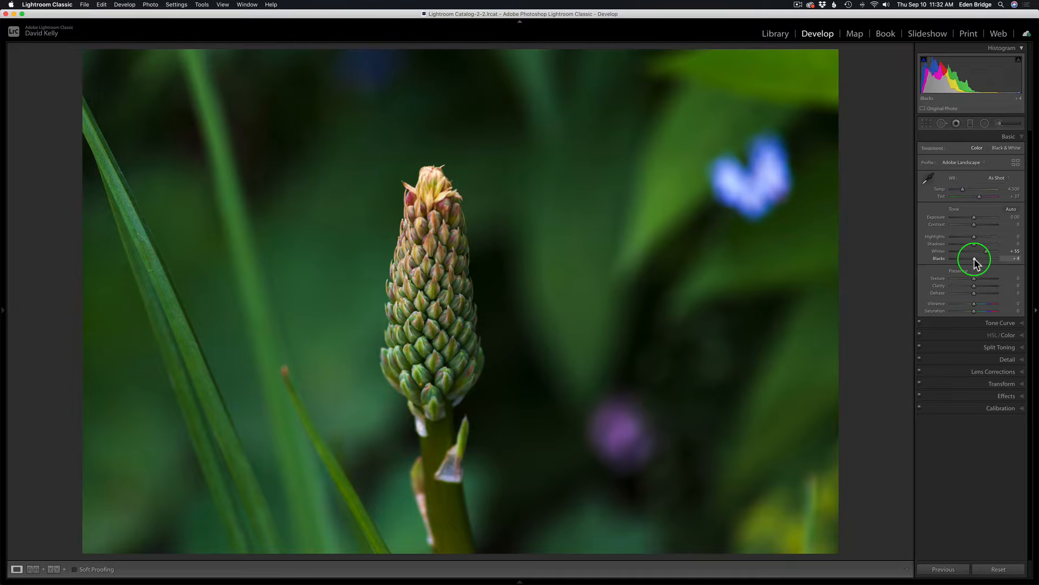
left_click_drag(974, 258, 974, 258)
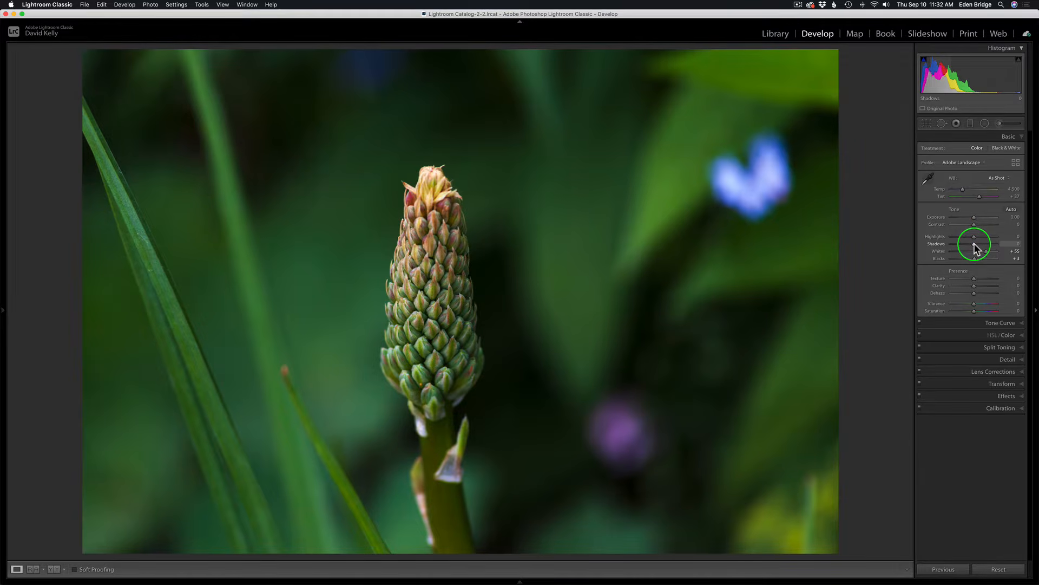
Raise the photo's Shadows to +25 and its Vibrance to +17
mouse_move(974, 244)
left_mouse_down()
mouse_move(999, 244)
mouse_move(979, 244)
left_mouse_up()
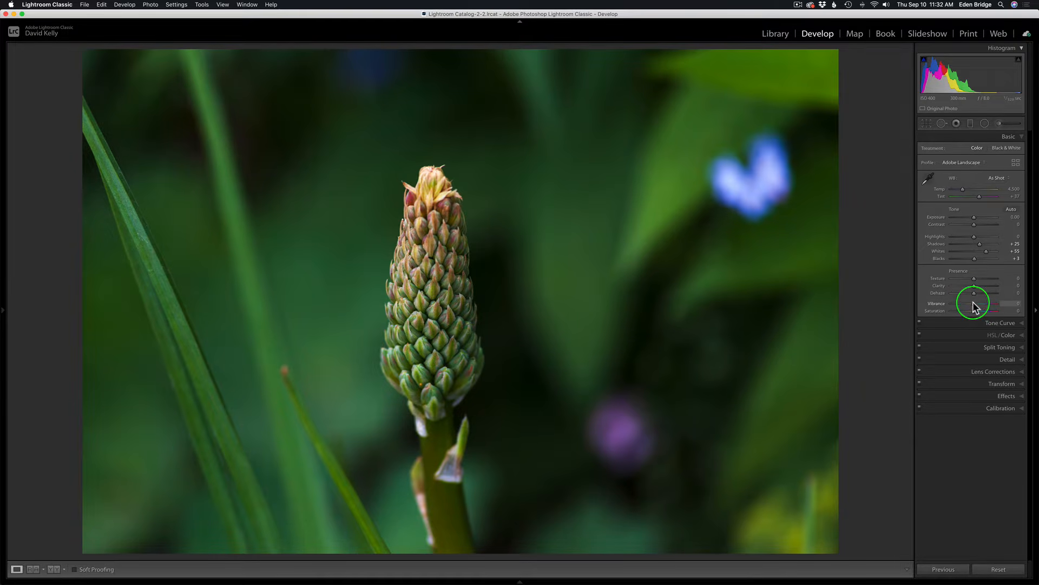
left_click_drag(974, 307, 978, 304)
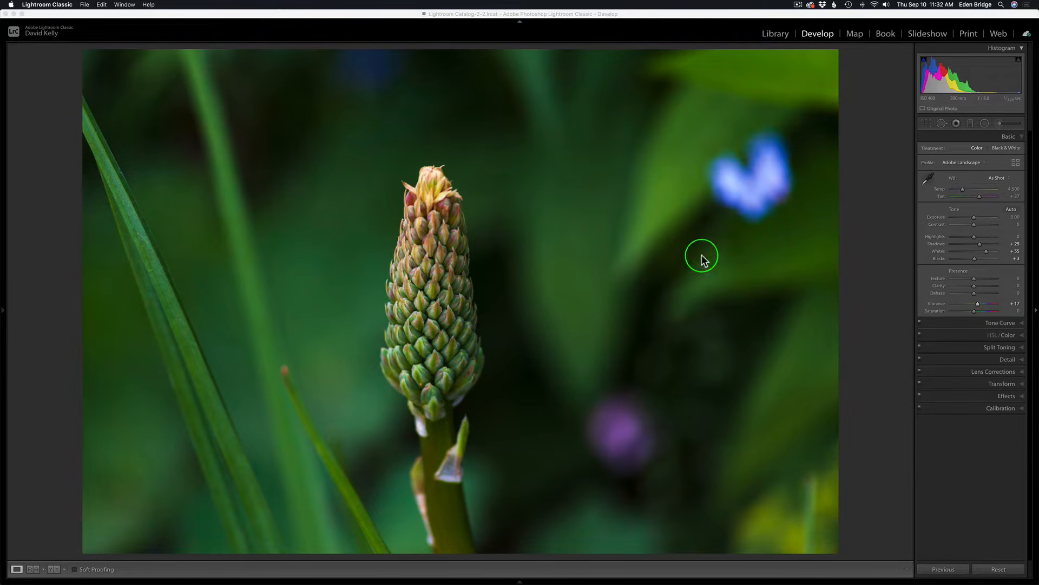
Send the adjusted photo to Adobe Photoshop 2020 for editing
left_click(543, 236)
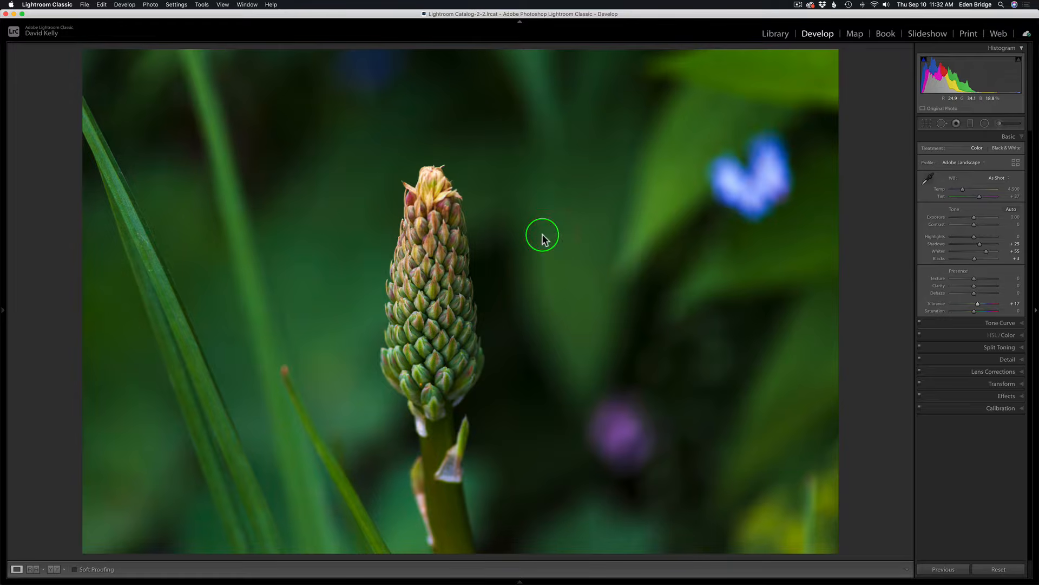
right_click(543, 236)
mouse_move(594, 303)
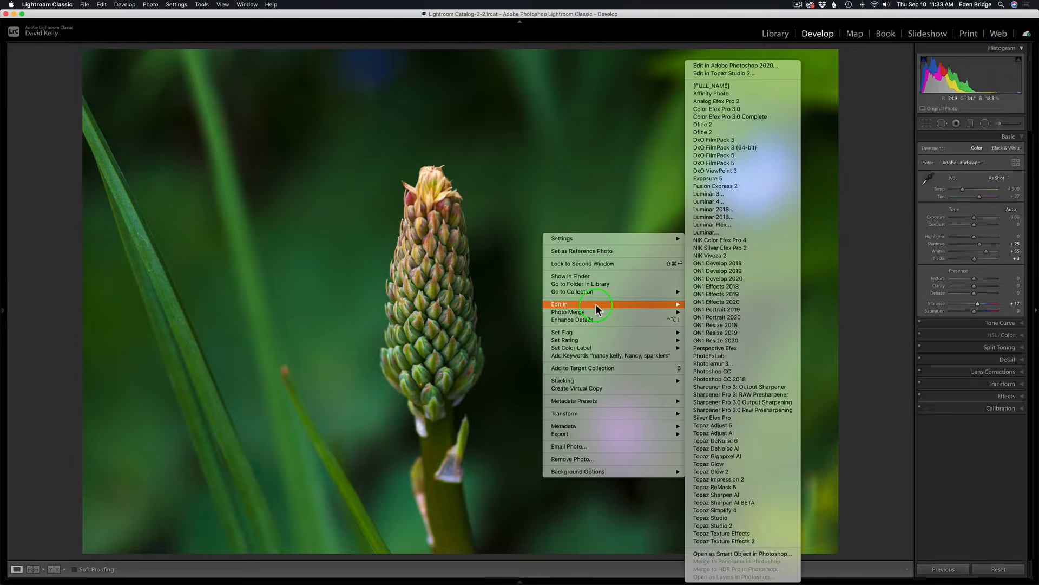
left_click(740, 67)
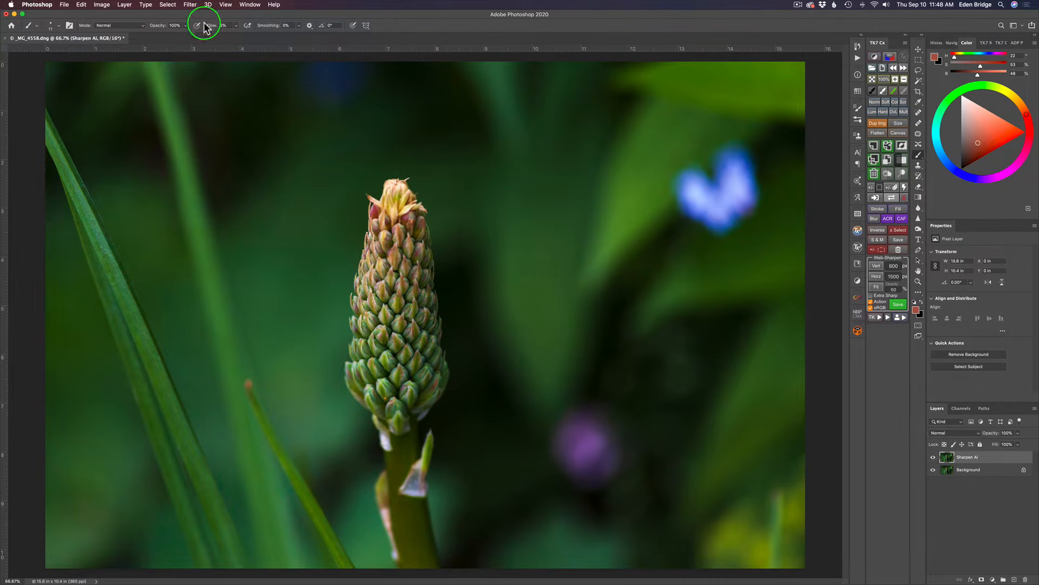
Open the Sharpen AI layer in the Topaz Sharpen AI filter and check its view layout options
left_click(190, 5)
mouse_move(211, 233)
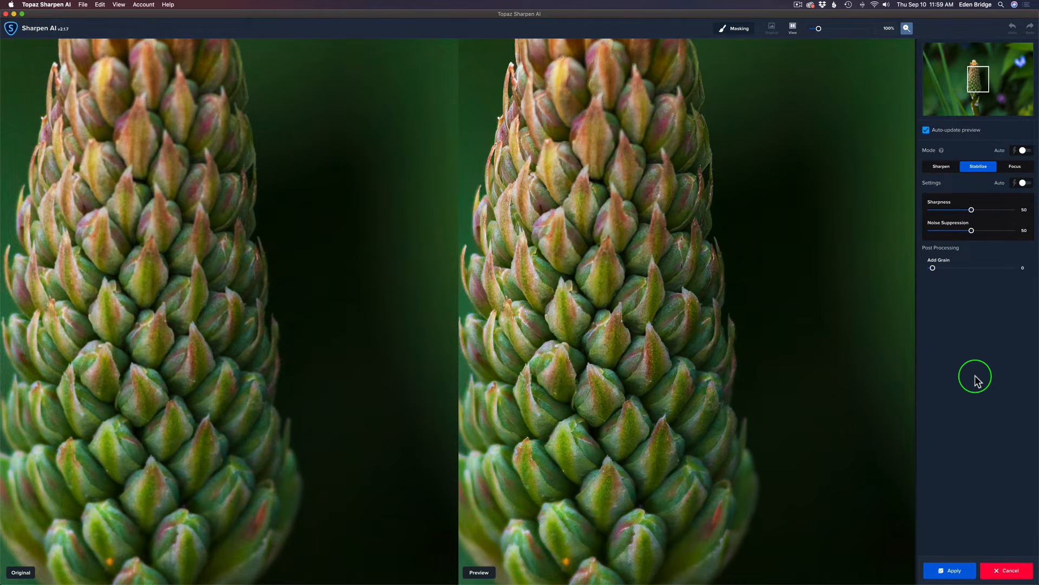
left_click(793, 29)
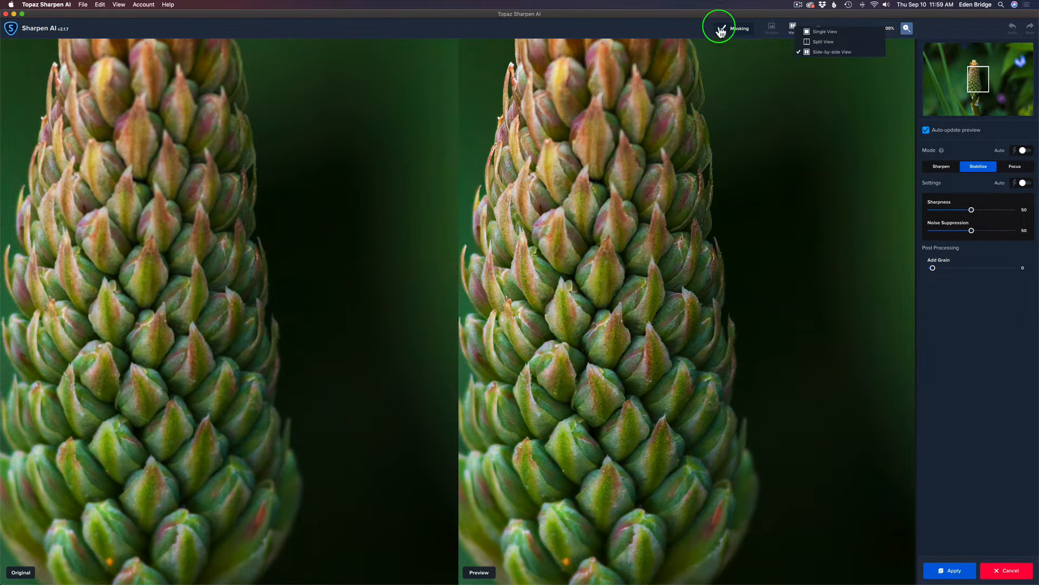
left_click(694, 28)
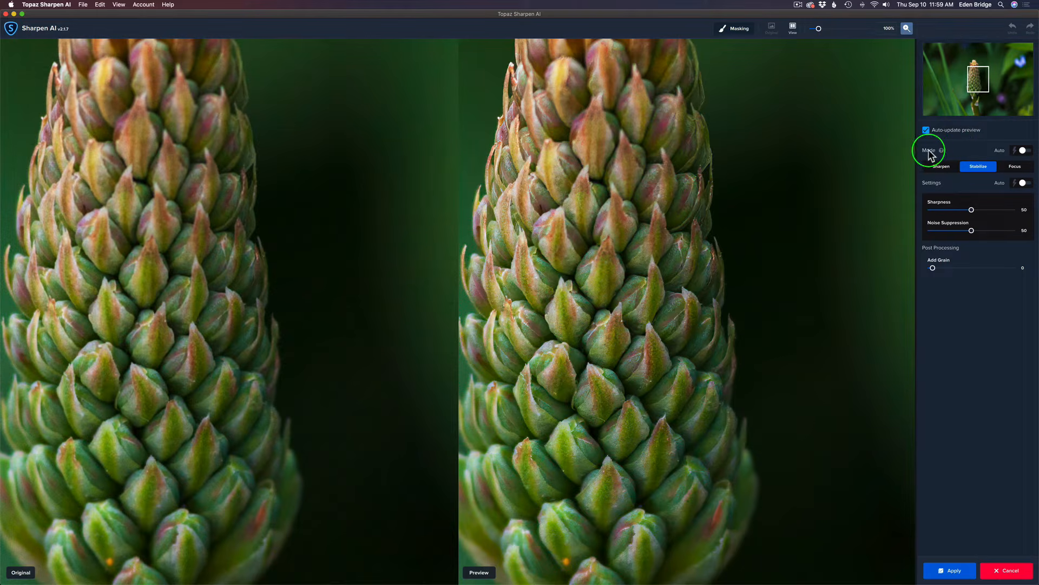
Turn on Auto for the Stabilize mode and settings, compare the flower's original and preview, and raise Sharpness slightly
left_click(1024, 151)
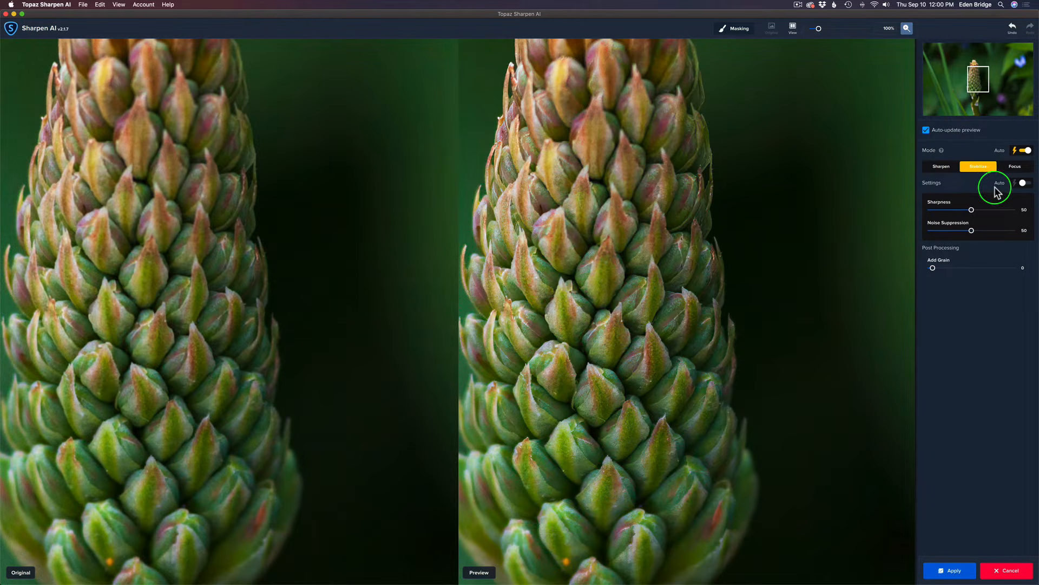
left_click(1023, 183)
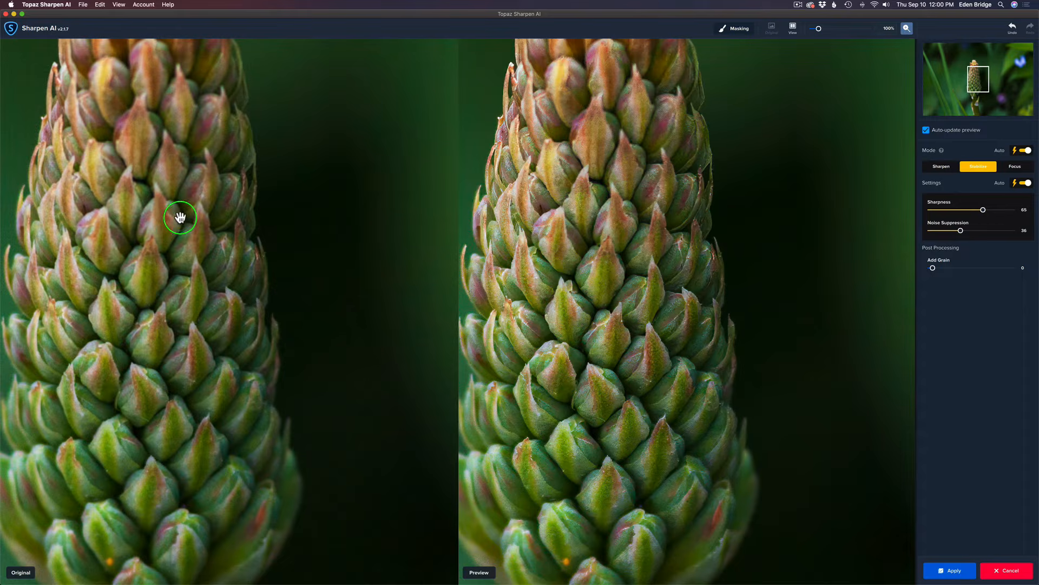
left_click_drag(175, 220, 316, 231)
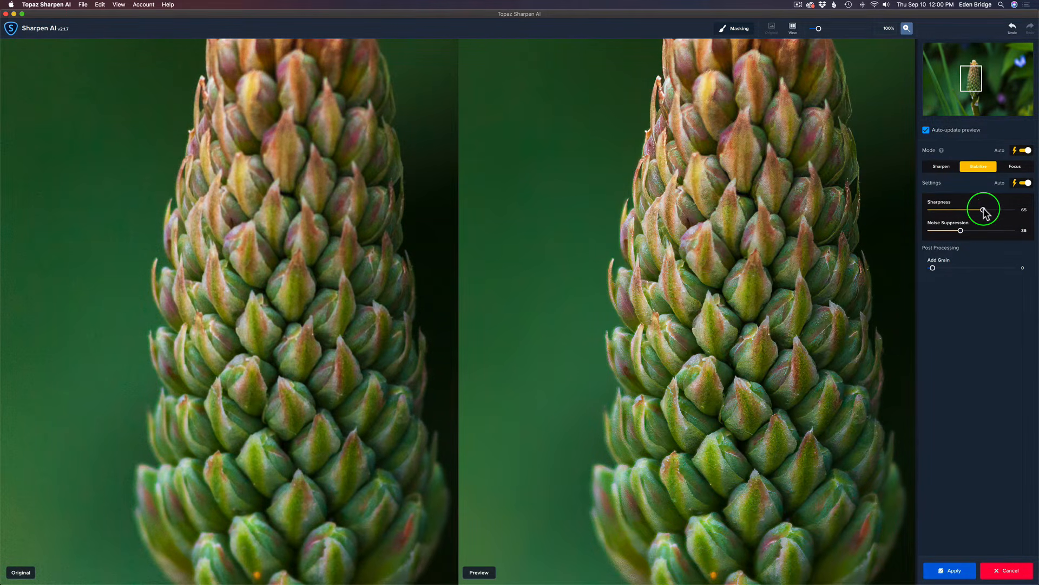
left_click_drag(984, 211, 989, 210)
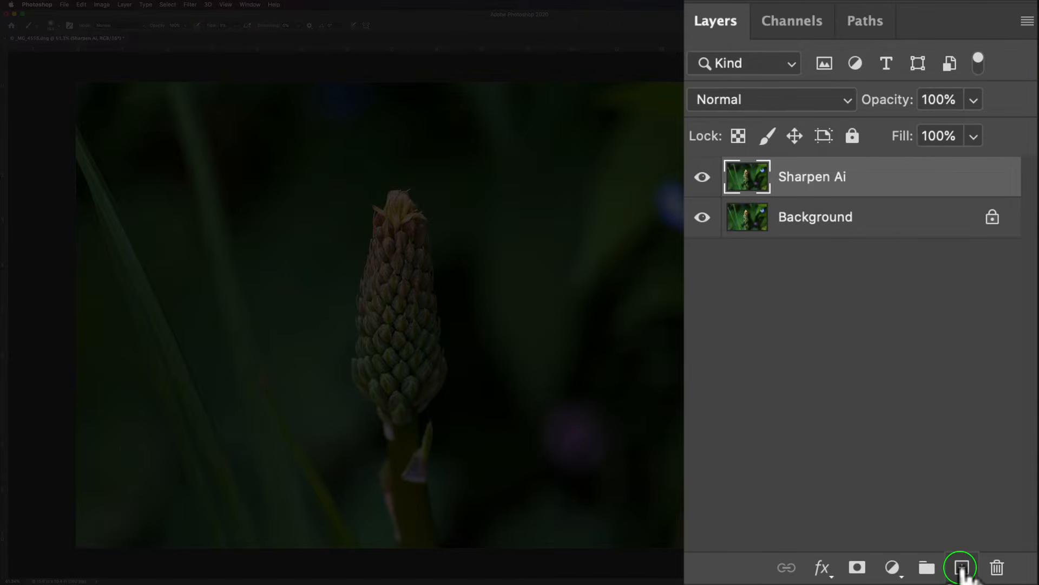
Add a new layer and paint over the small leaf sprout right of the stem with sampled dark background colours
left_click(961, 569)
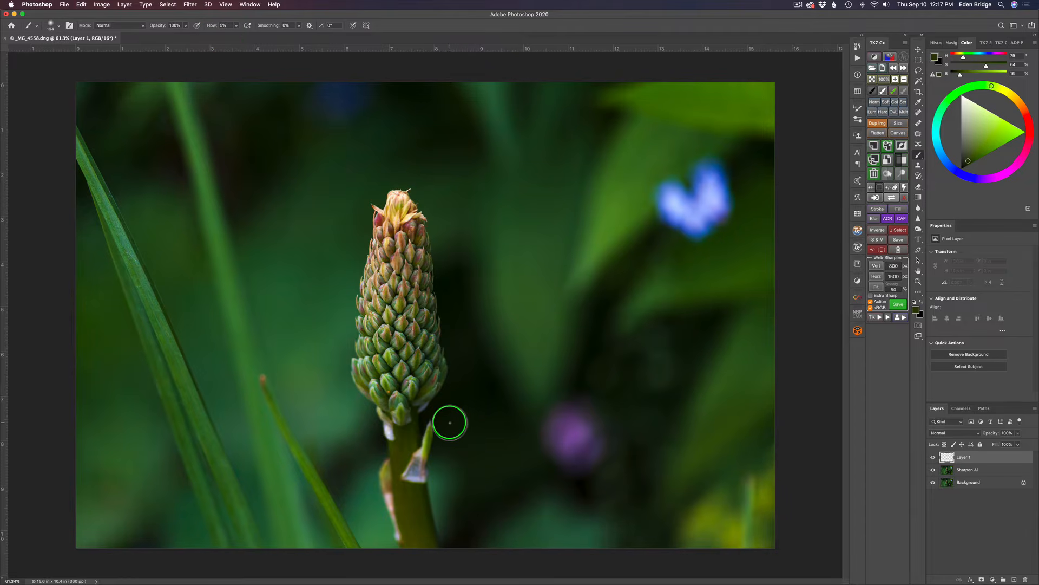
left_click_drag(449, 424, 453, 427)
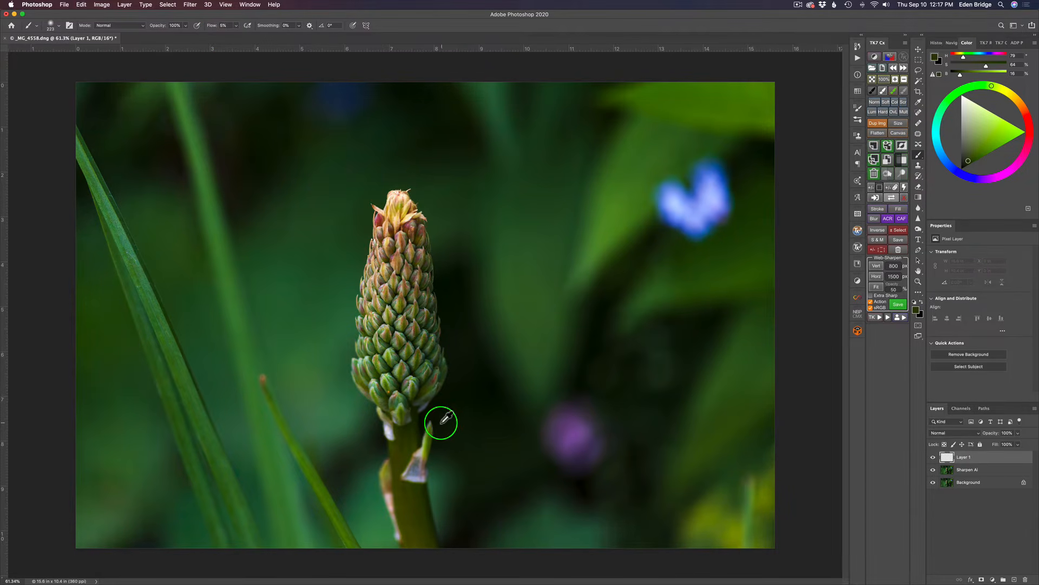
left_click(440, 422, "alt")
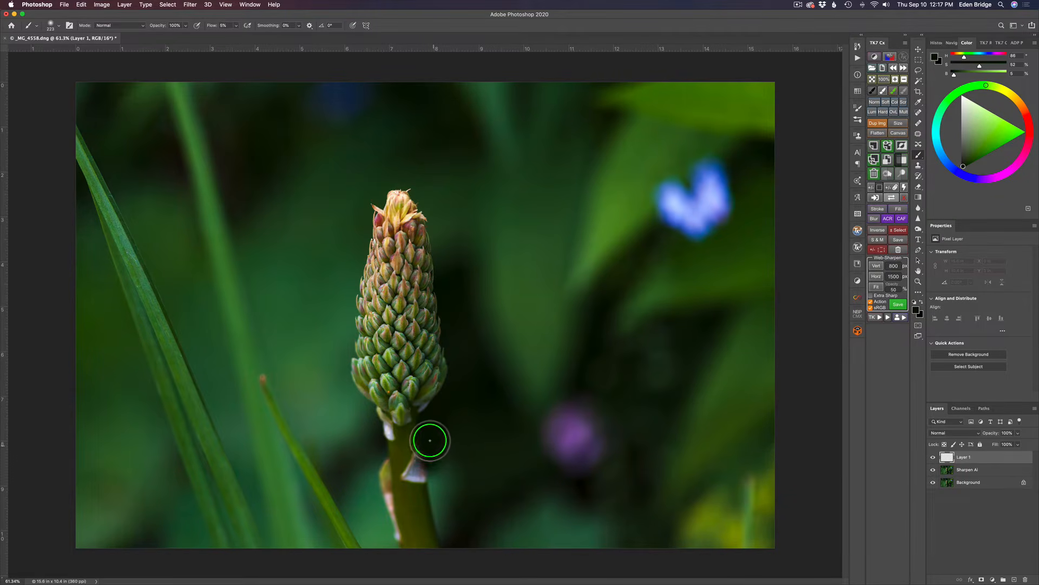
left_click(438, 446)
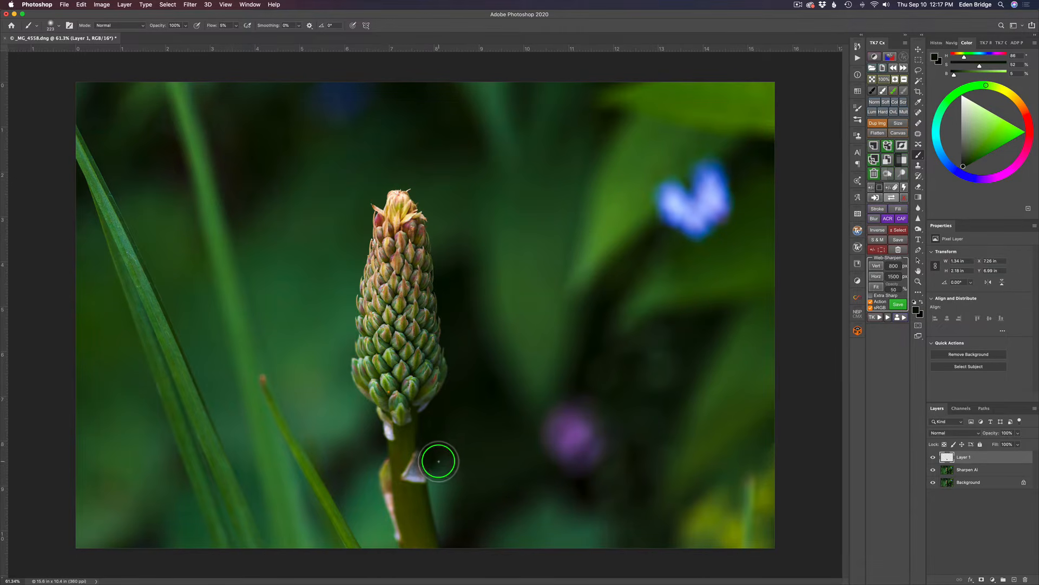
left_click(435, 463, "alt")
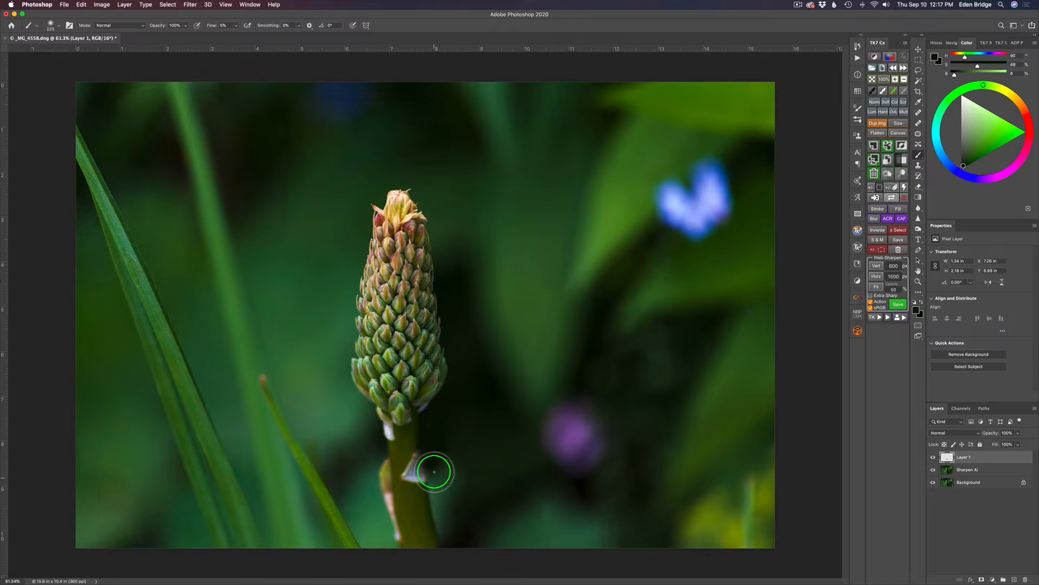
mouse_move(437, 478)
left_mouse_down()
mouse_move(441, 511)
mouse_move(433, 476)
left_mouse_up()
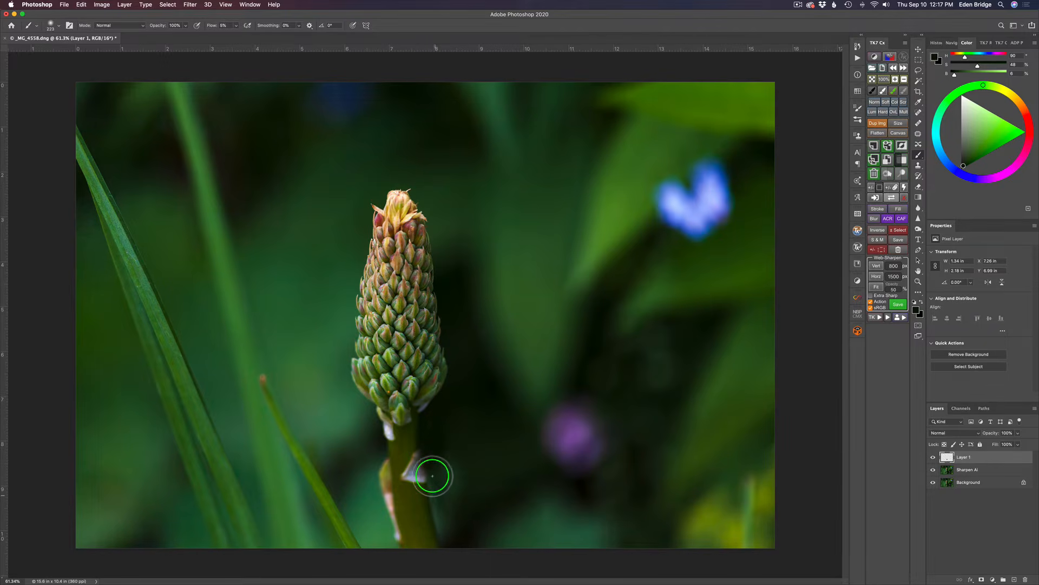
mouse_move(439, 520)
left_mouse_down()
mouse_move(441, 529)
mouse_move(430, 484)
left_mouse_up()
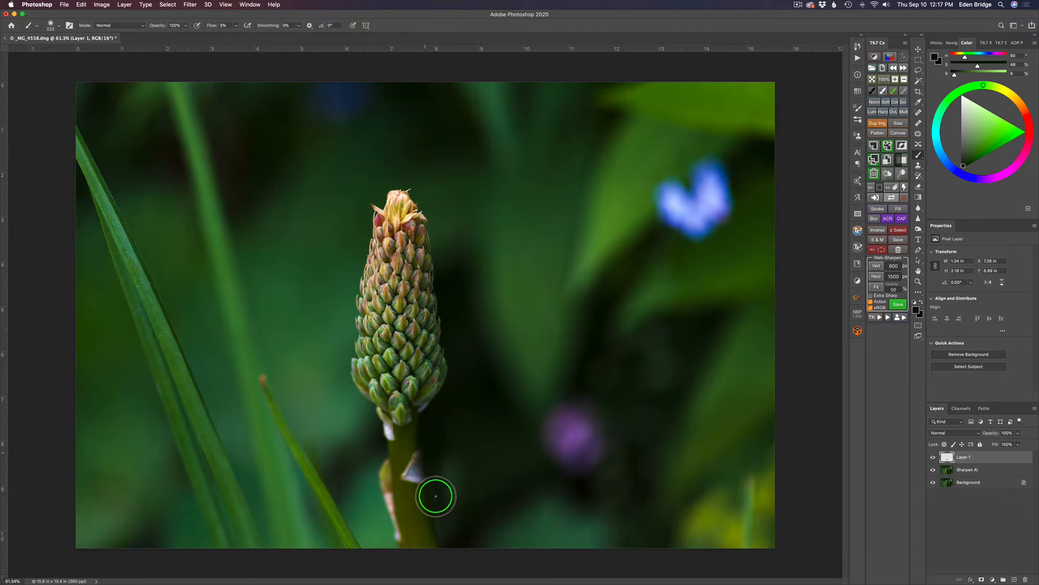
left_click(463, 473, "alt")
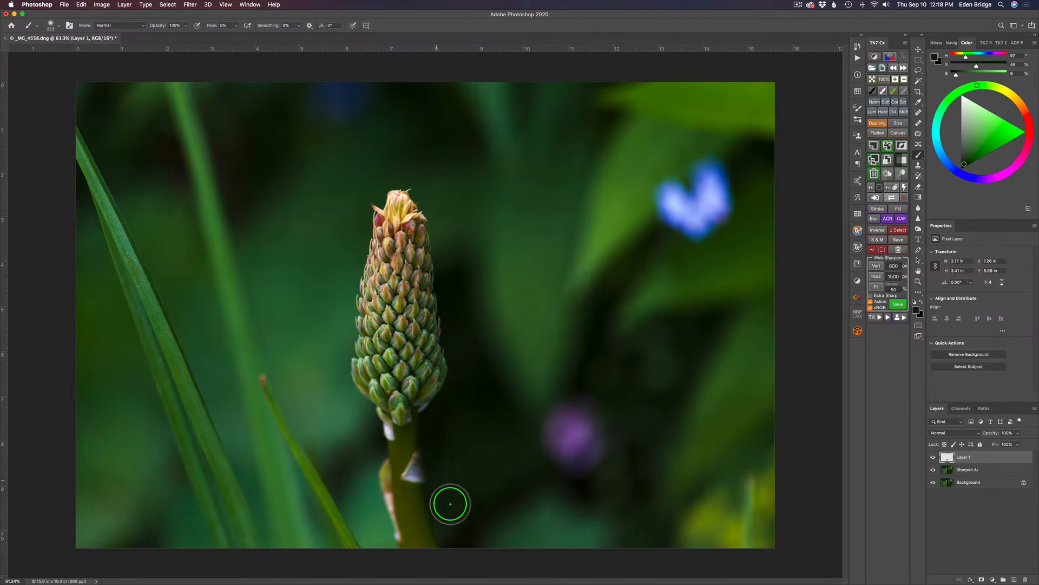
mouse_move(450, 500)
left_mouse_down()
mouse_move(465, 524)
mouse_move(456, 454)
mouse_move(464, 517)
left_mouse_up()
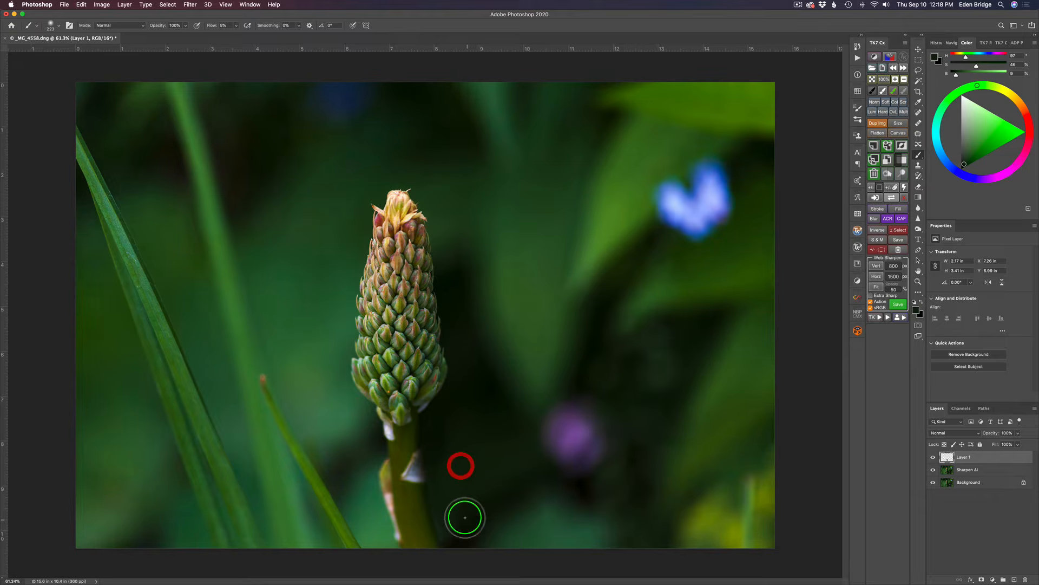
Paint sampled stem green over the pale sprout remnant on the stem
left_click(415, 495, "alt")
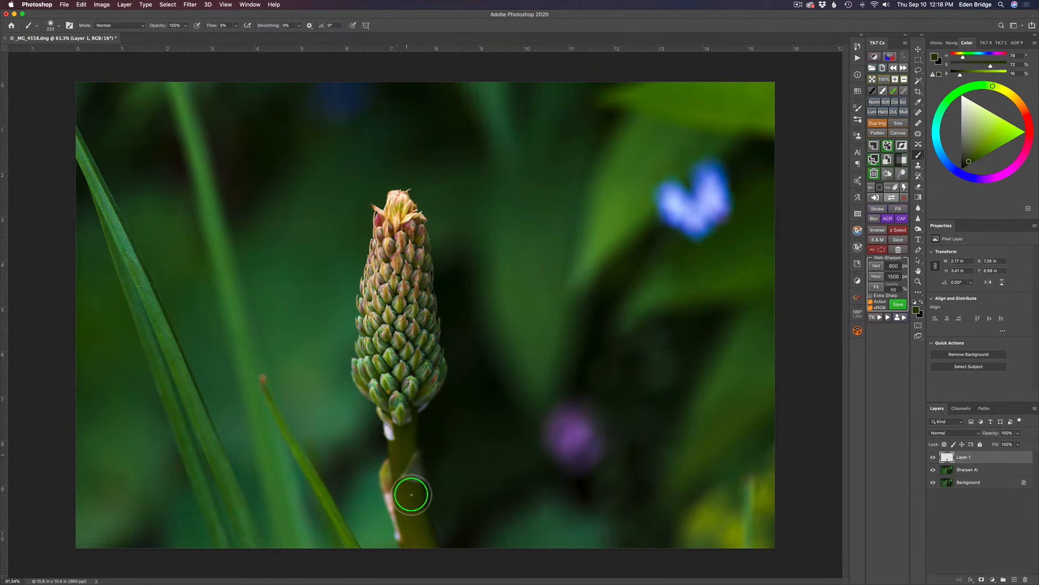
left_click_drag(412, 484, 406, 440)
left_click(406, 445, "alt")
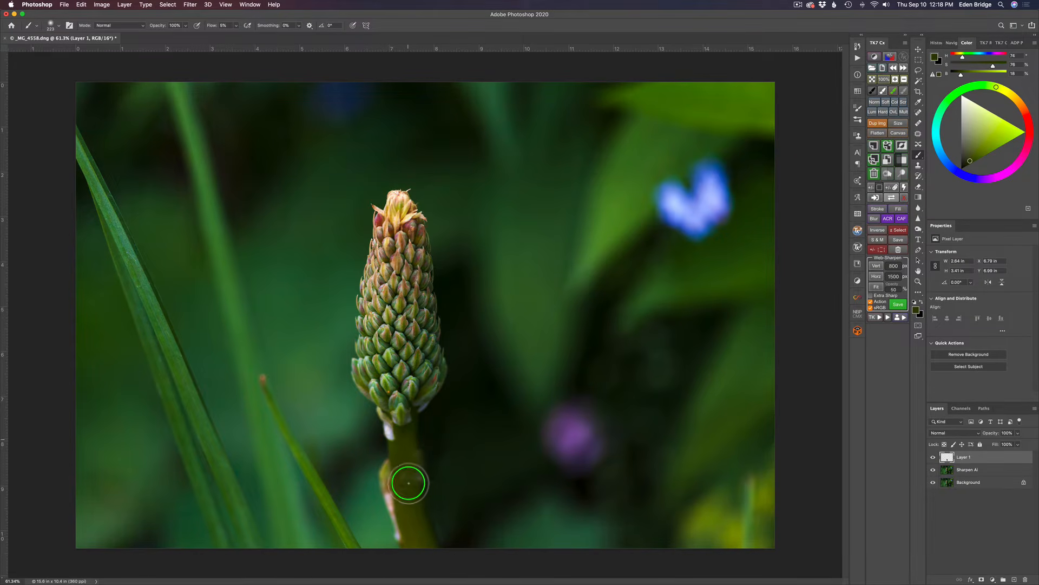
left_click_drag(410, 493, 413, 495)
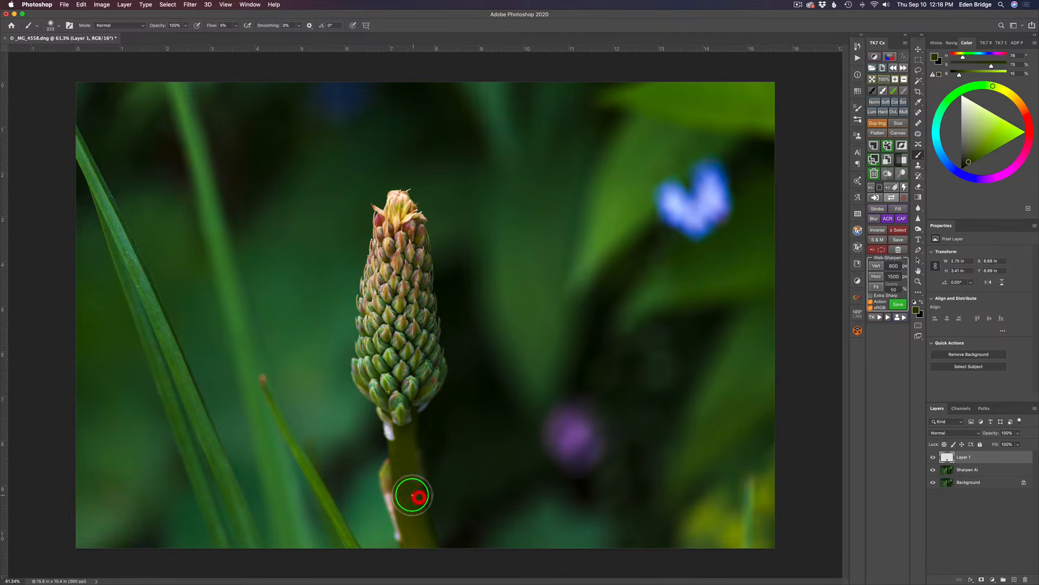
left_click(402, 457, "alt")
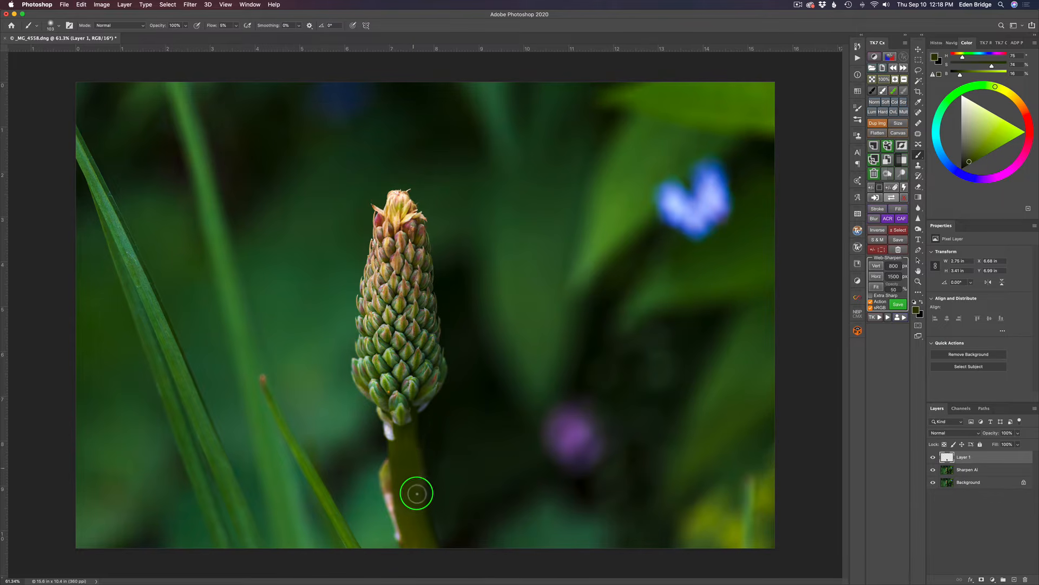
Clean up the stem's right edge by painting sampled near-black background colour beside it
left_click(430, 443, "alt")
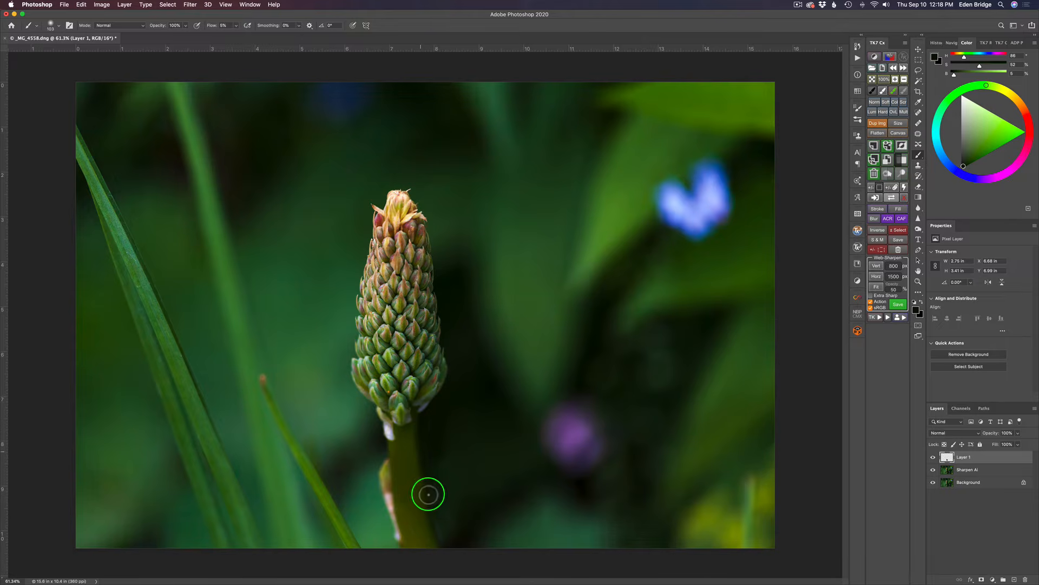
left_click_drag(436, 476, 434, 578)
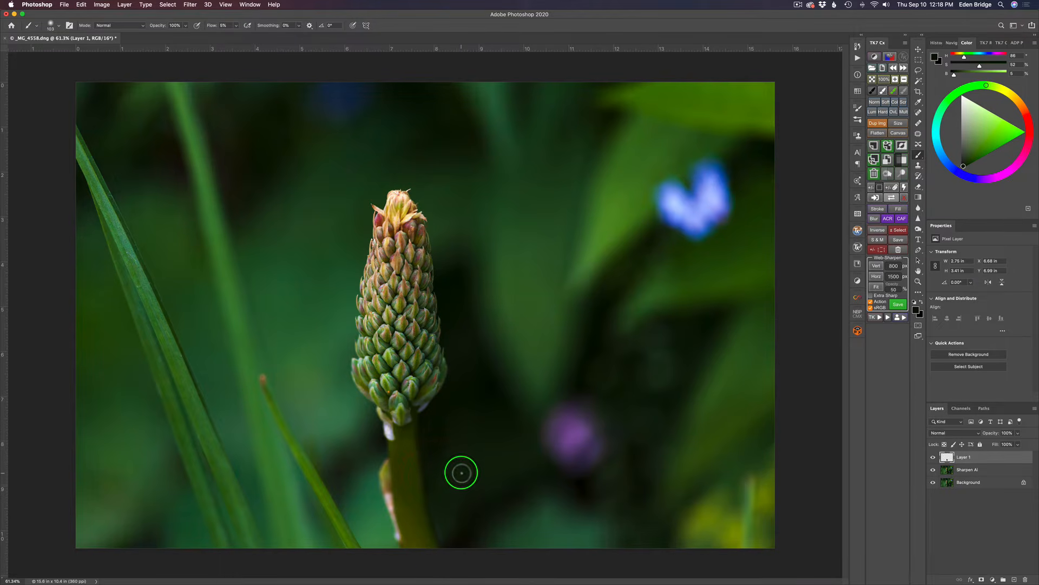
left_click_drag(449, 486, 460, 486)
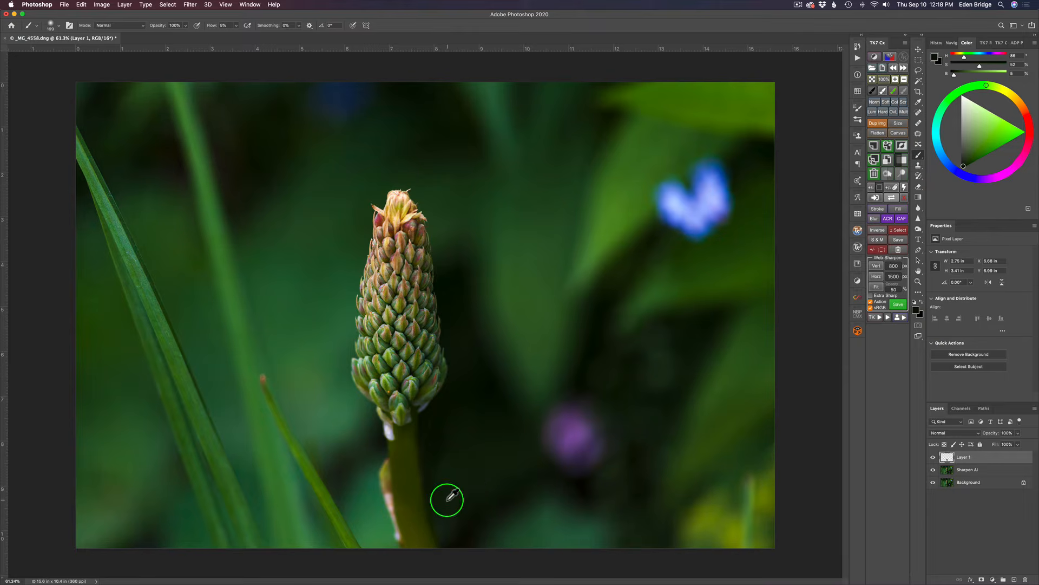
left_click(447, 494, "alt")
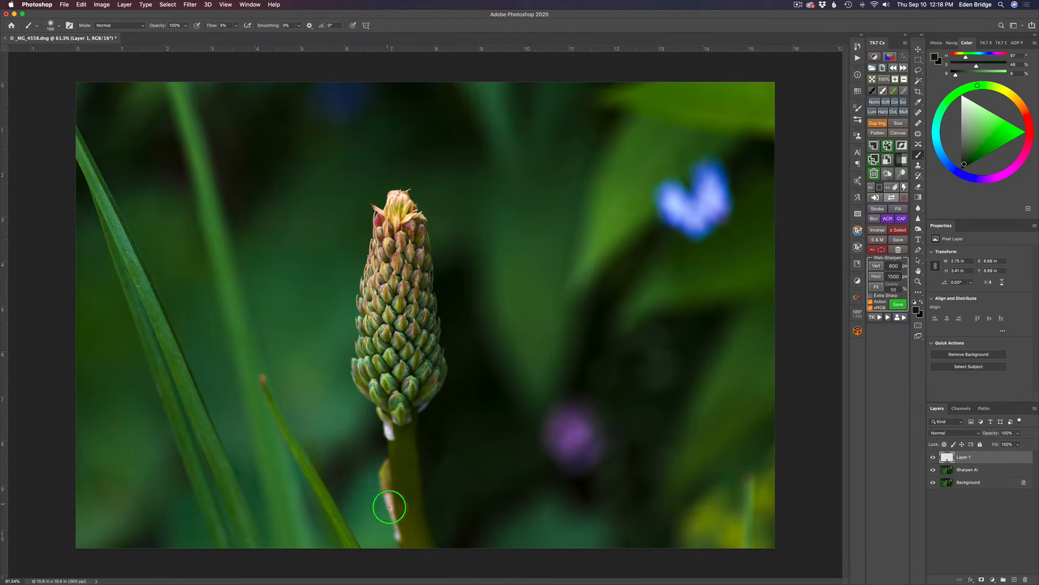
Paint out the pinkish sheath along the stem's lower left side with sampled green background tones
left_click(379, 499, "alt")
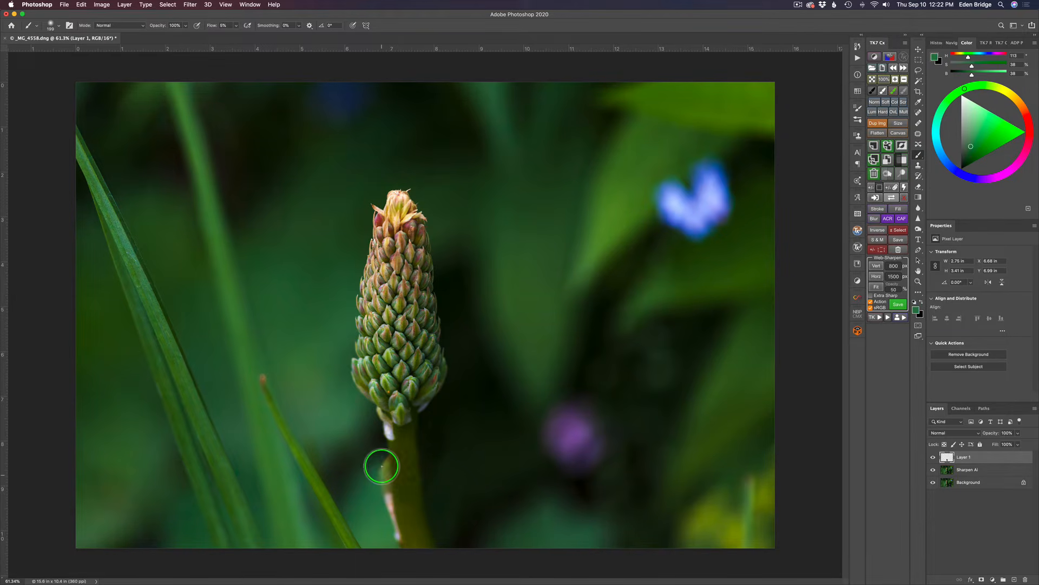
mouse_move(379, 464)
left_mouse_down()
mouse_move(385, 515)
mouse_move(384, 504)
left_mouse_up()
left_click(386, 533, "alt")
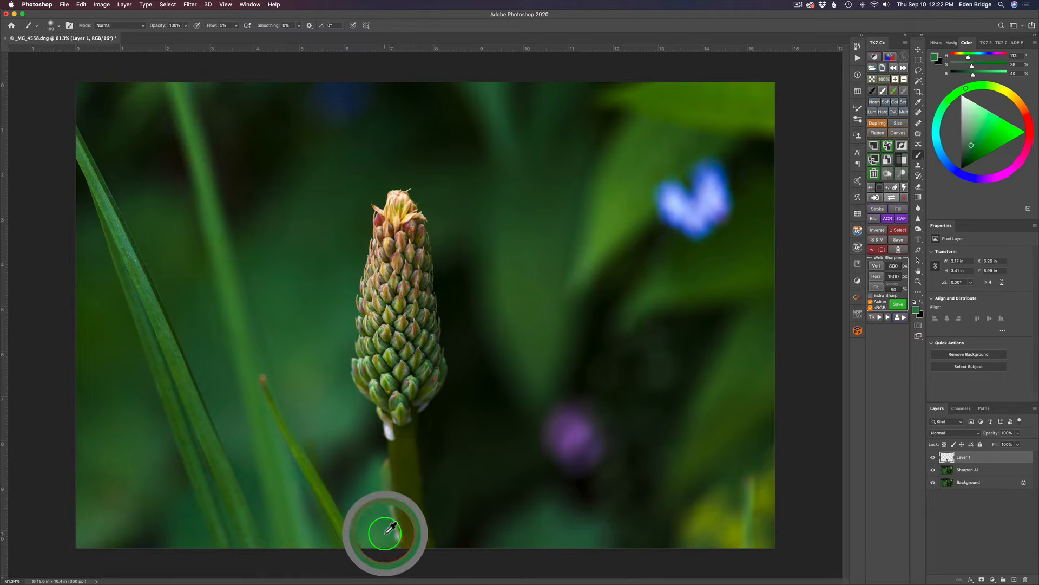
left_click(401, 522, "alt")
left_click(384, 508, "alt")
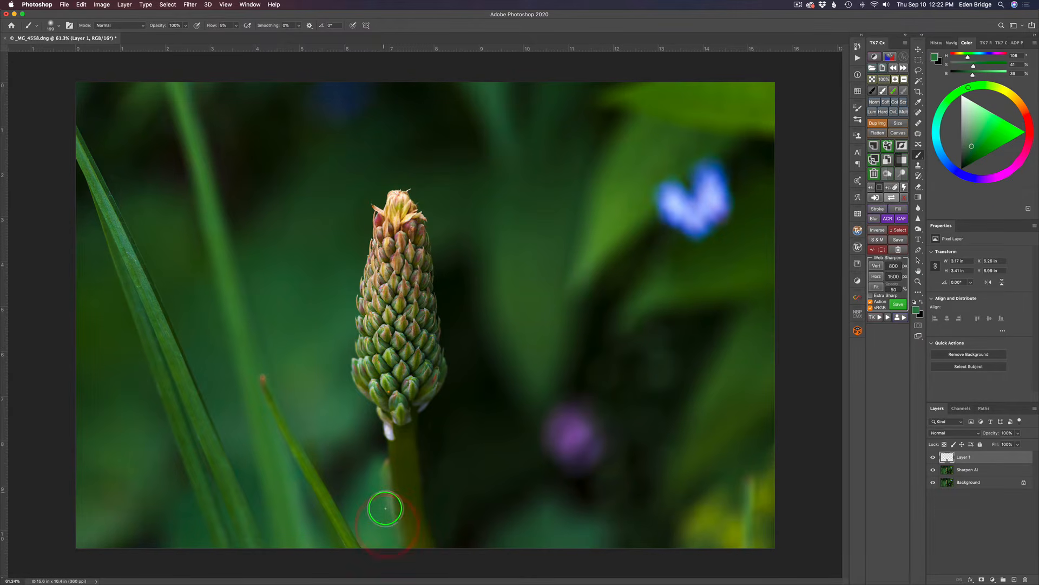
left_click(394, 498, "alt")
left_click(383, 506, "alt")
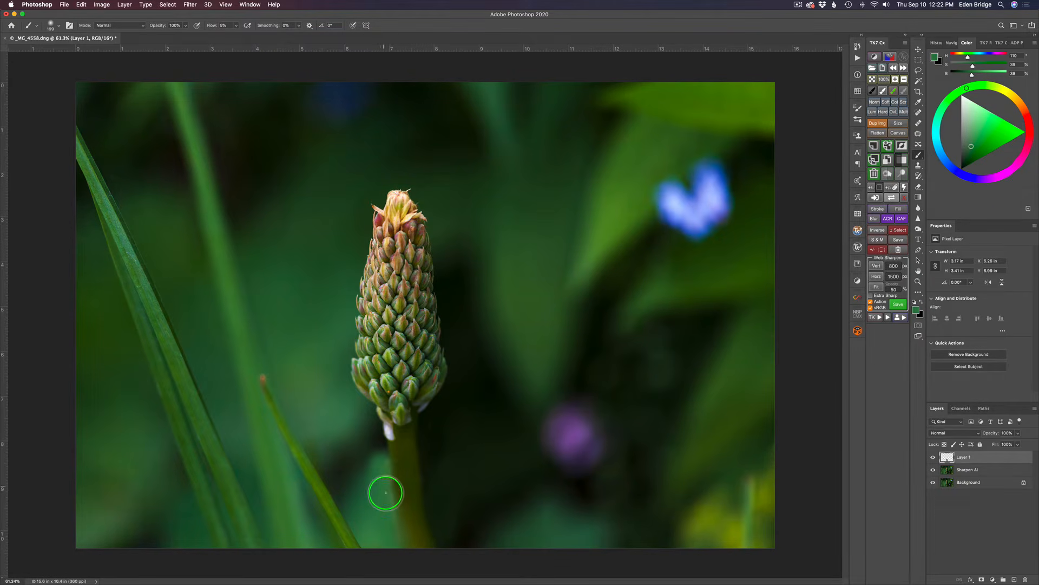
Blend the background left of the stem with sampled greens, working up to the base of the bud
left_click(378, 450, "alt")
left_click_drag(360, 479, 382, 462)
left_click(380, 524, "alt")
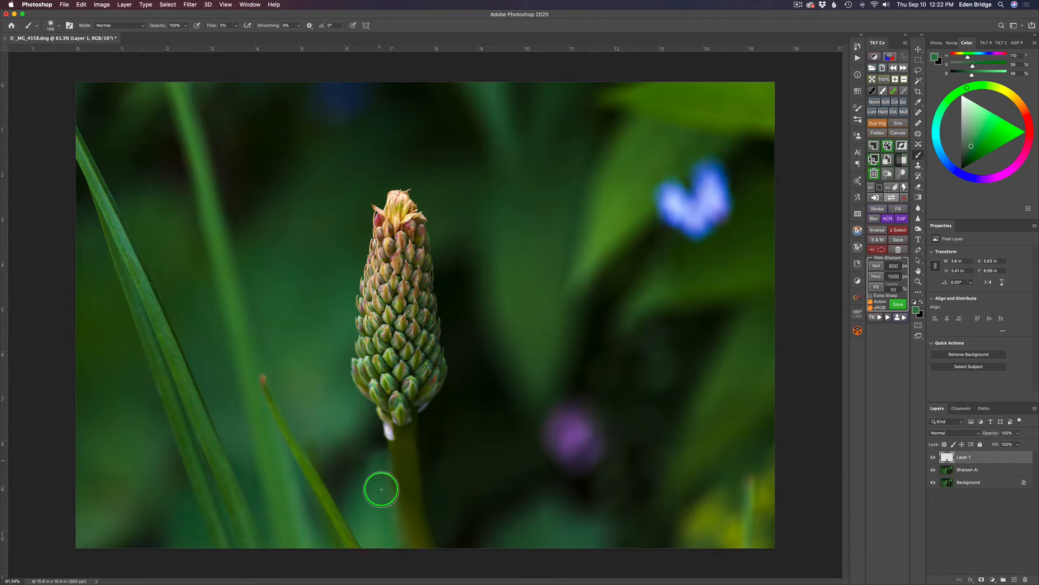
left_click(378, 502, "alt")
mouse_move(353, 476)
left_mouse_down()
mouse_move(367, 455)
mouse_move(347, 467)
mouse_move(386, 433)
mouse_move(357, 445)
mouse_move(383, 444)
mouse_move(387, 427)
left_mouse_up()
Paint out the white flap beneath the bud and rebuild the stem's left edge with sampled stem and background colours
left_click(405, 442, "alt")
left_click(389, 426, "alt")
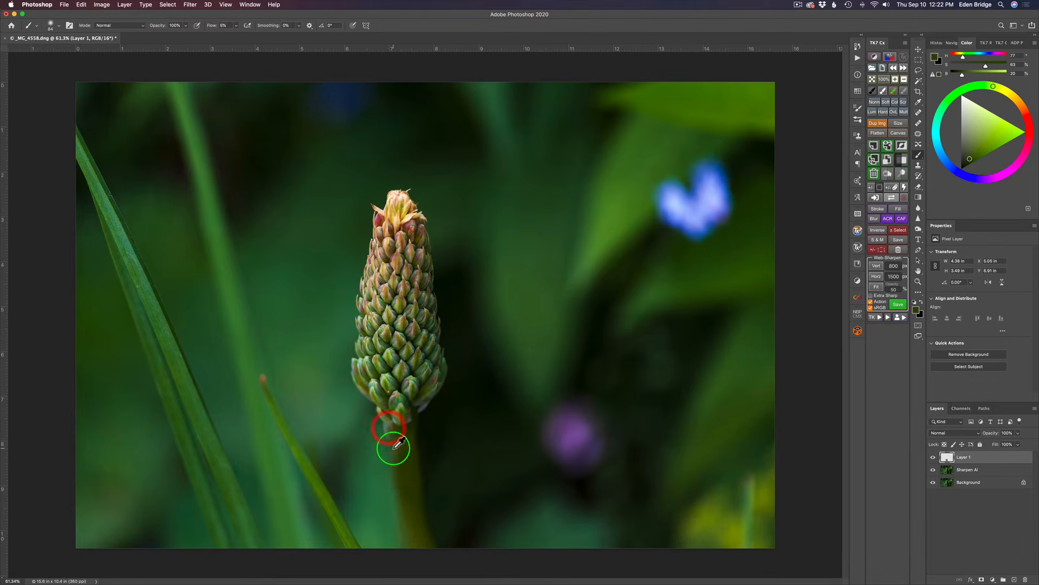
left_click(383, 433, "alt")
left_click(398, 452, "alt")
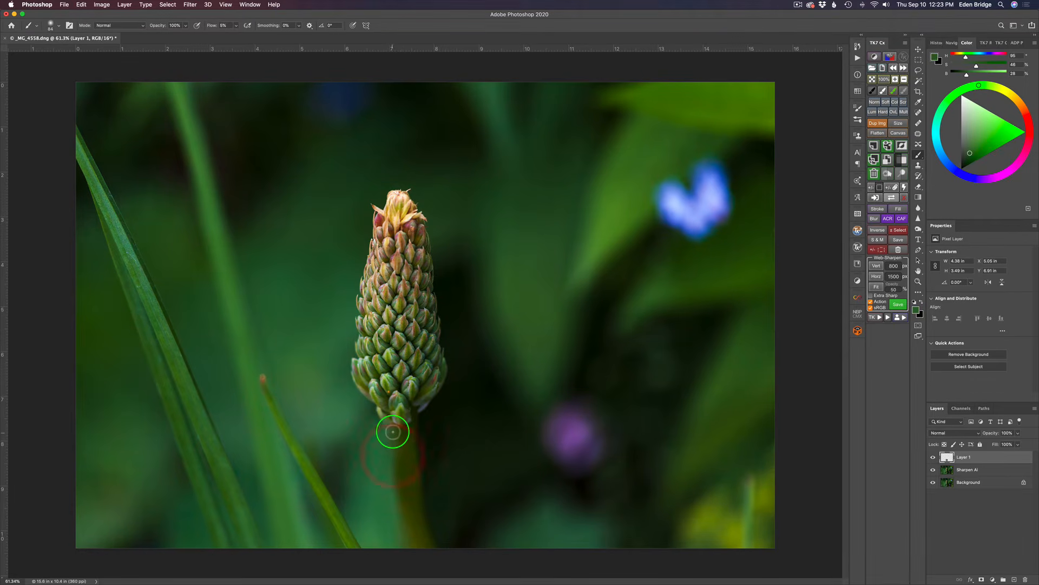
left_click(399, 472, "alt")
left_click(384, 429, "alt")
left_click(398, 477, "alt")
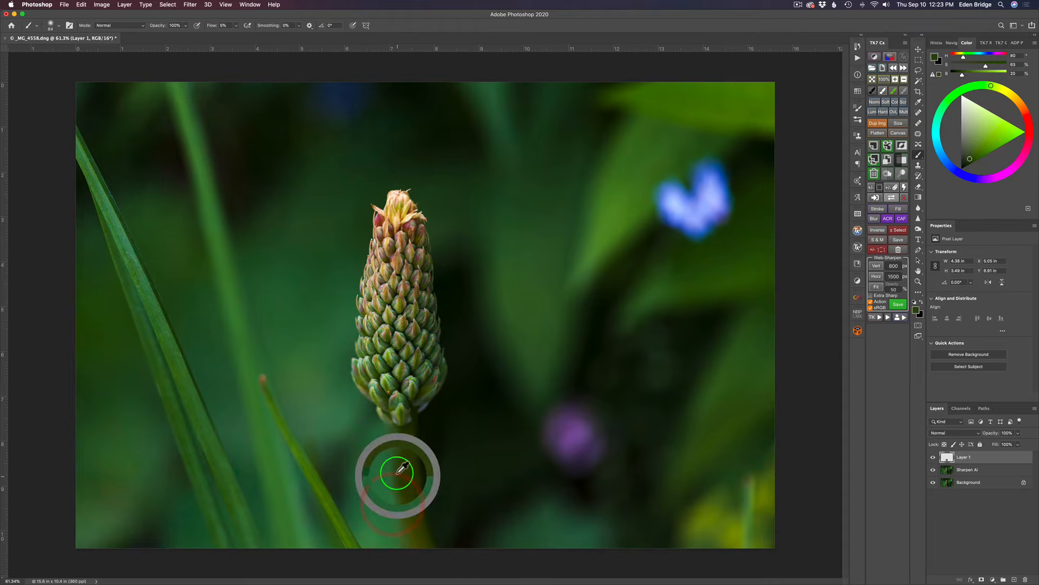
left_click(394, 462, "alt")
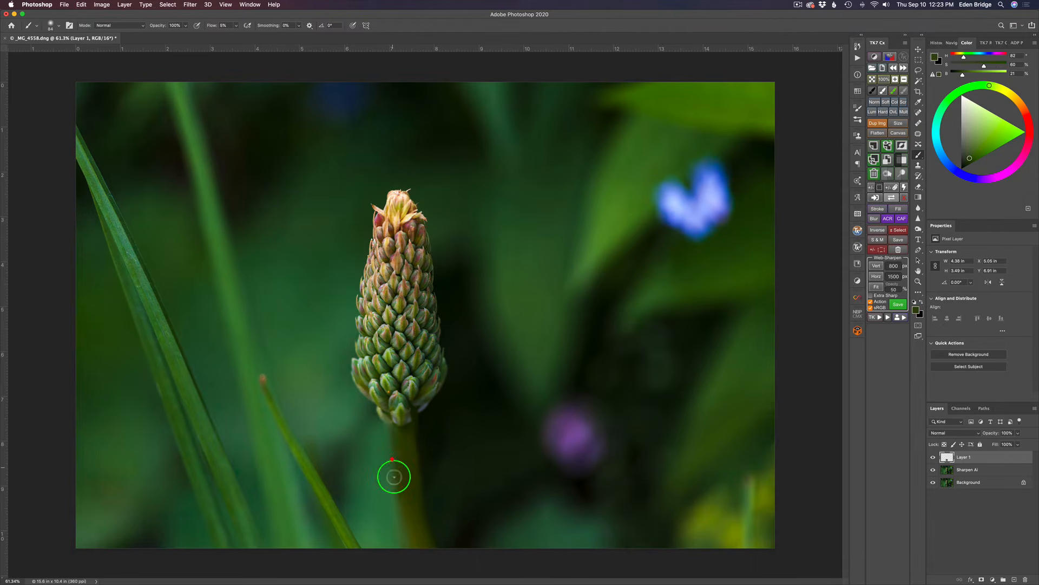
Even out the stem's colour from the bud down to the photo's lower edge with sampled stem greens
left_click(394, 439, "alt")
left_click(405, 501, "alt")
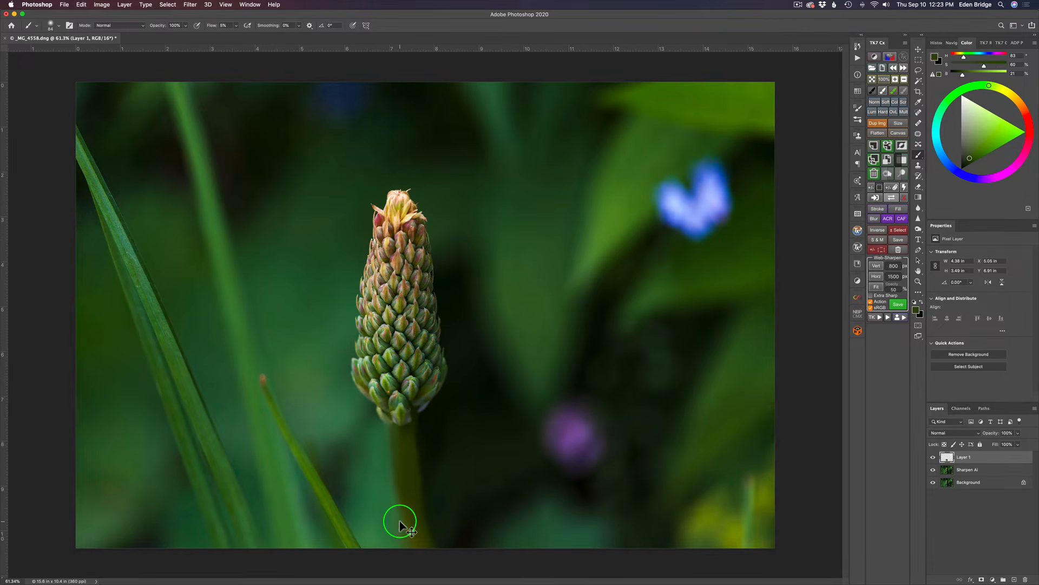
left_click(406, 435, "alt")
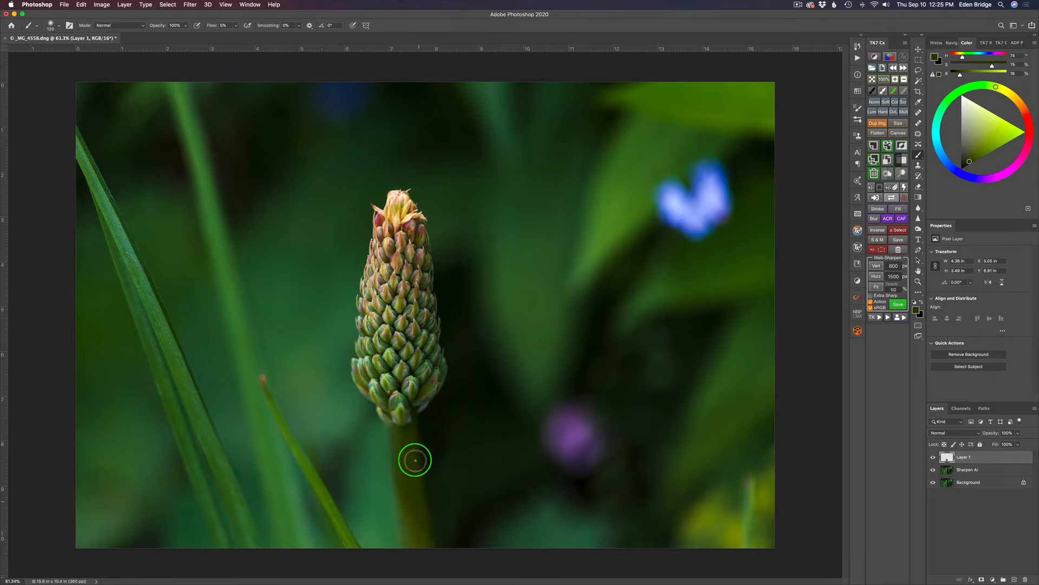
left_click(427, 544, "alt")
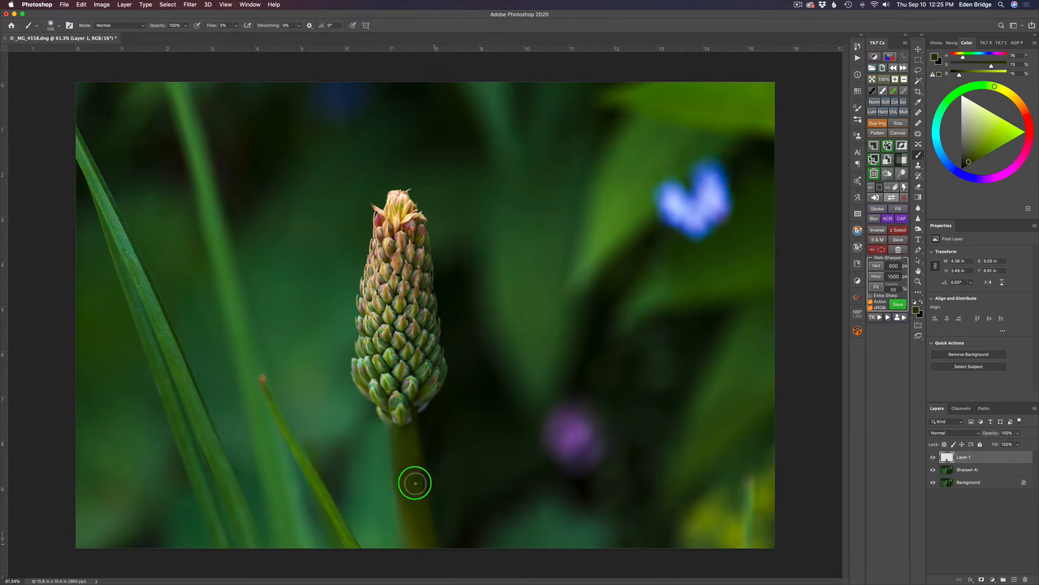
Toggle the visibility of Layer 1 to compare the photo with and without the retouching
left_click(933, 458)
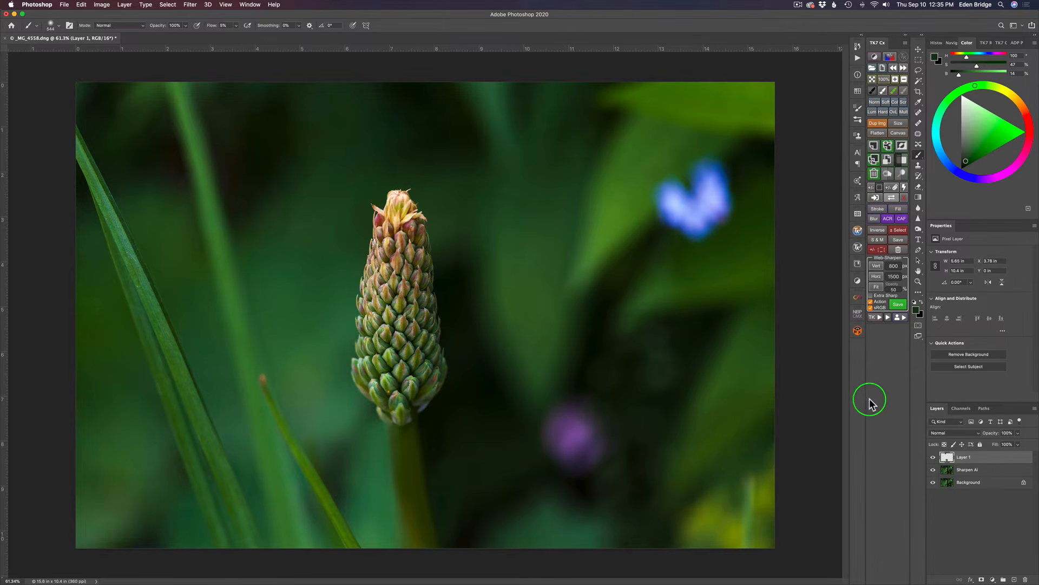
left_click(933, 457)
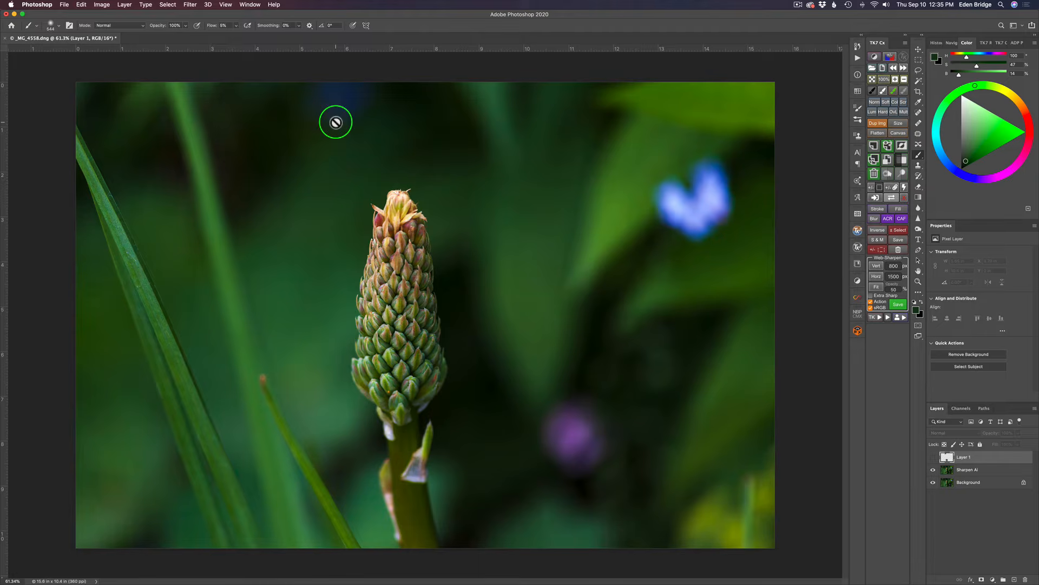
left_click(933, 457)
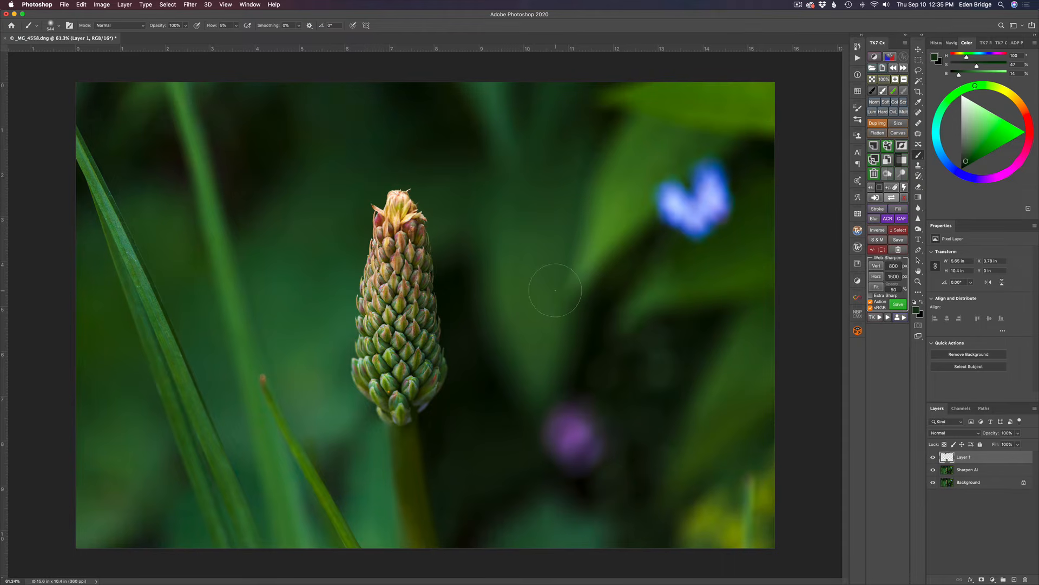
Set up a crop of the photo at its original ratio, turned to portrait orientation
left_click(935, 516)
left_click(919, 91)
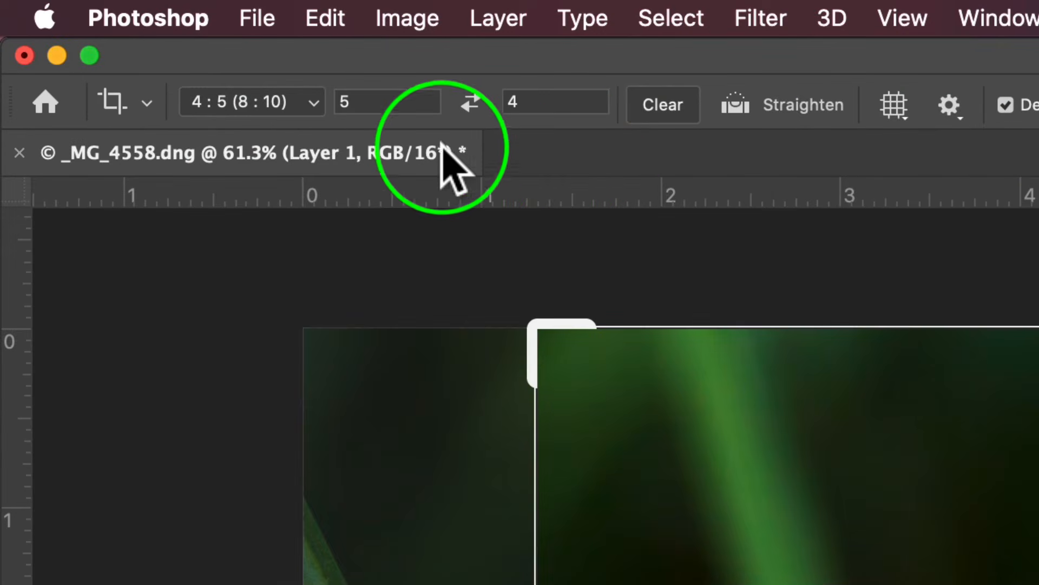
left_click(313, 103)
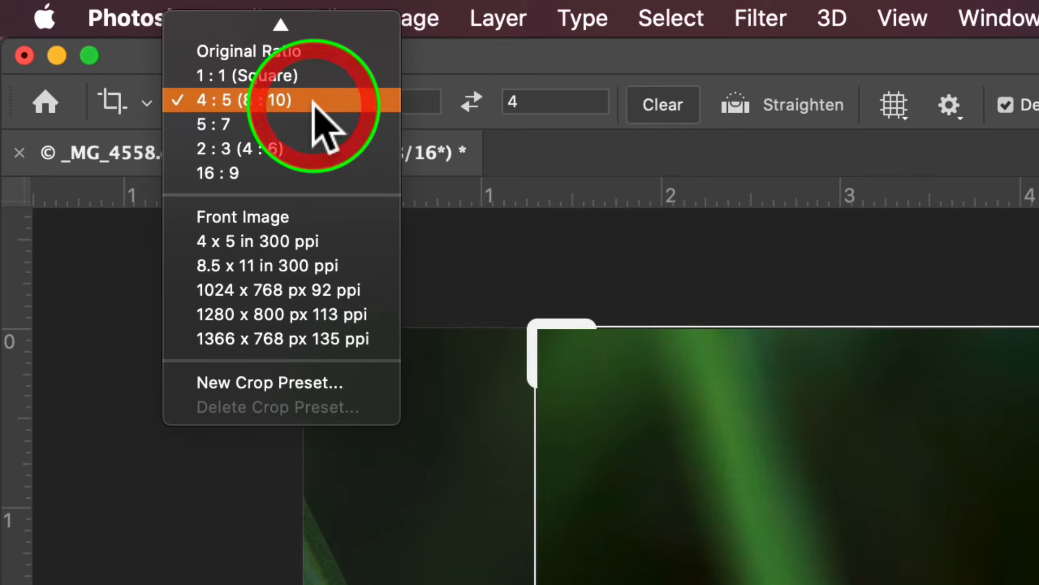
left_click(283, 50)
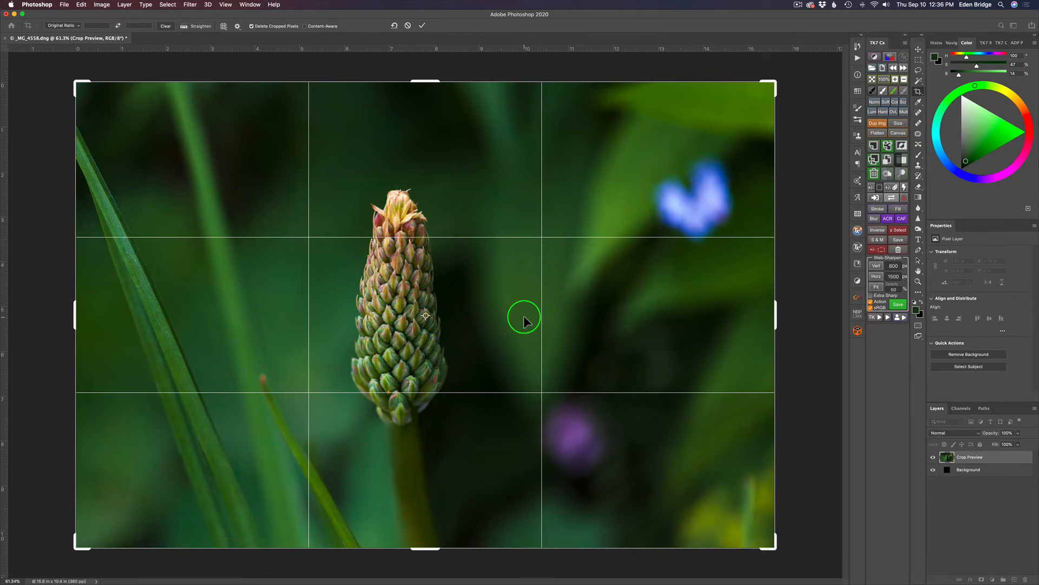
key("x")
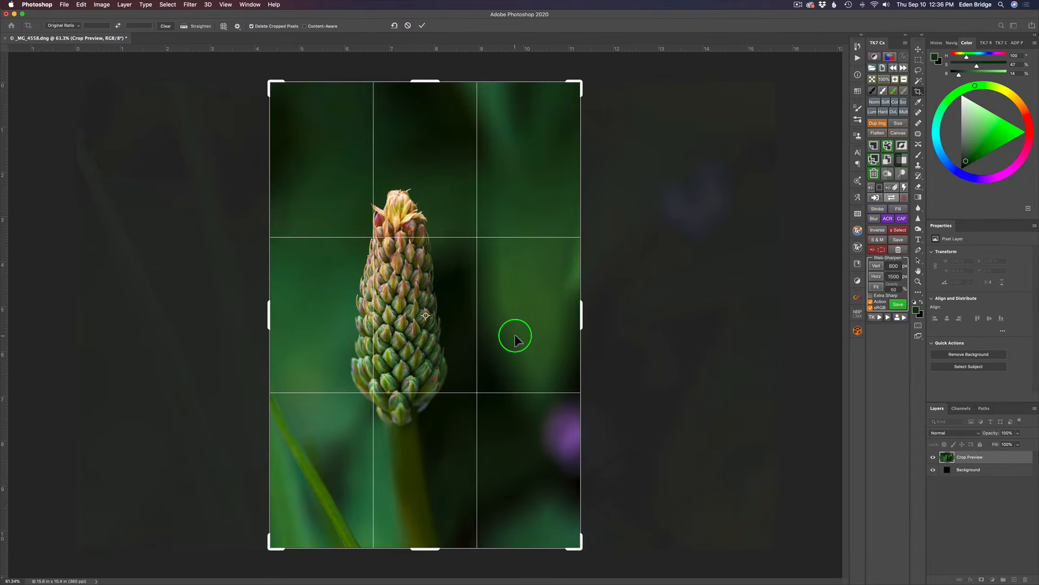
Shift the photo within the crop frame so the bud sits on the right-hand third line, and apply the crop
mouse_move(515, 339)
left_mouse_down()
mouse_move(583, 332)
mouse_move(547, 331)
left_mouse_up()
left_click_drag(474, 321, 518, 320)
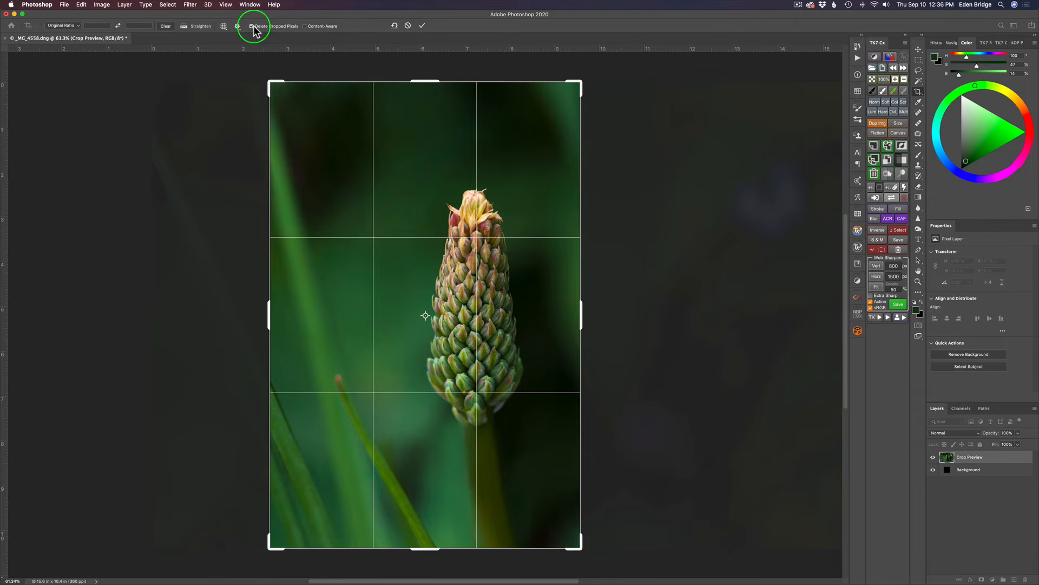
left_click(422, 26)
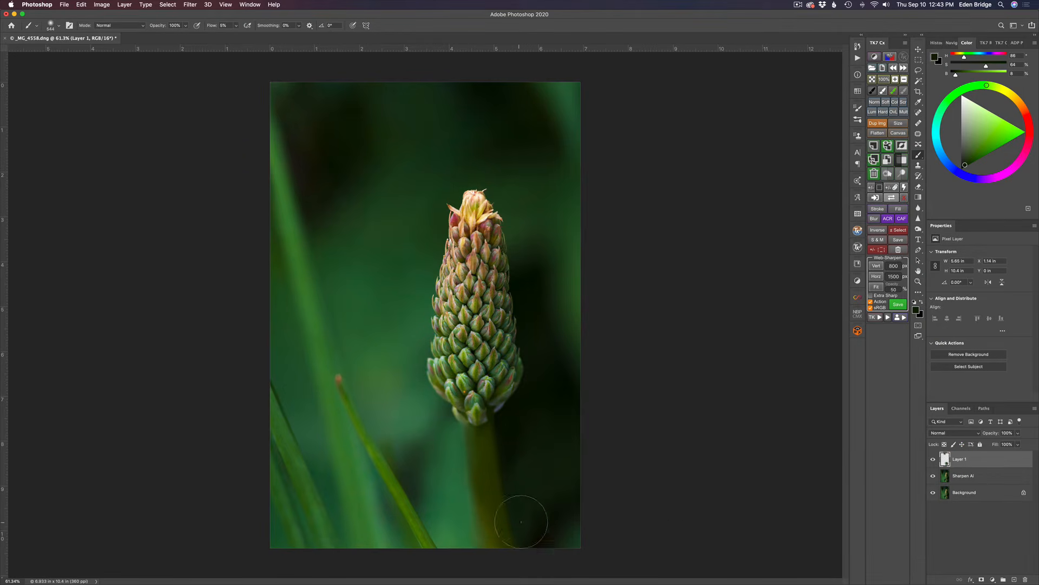
Darken the background along the photo's right edge and corners with sampled dark greens, and toggle Layer 1 to compare the retouching
left_click(567, 510, "alt")
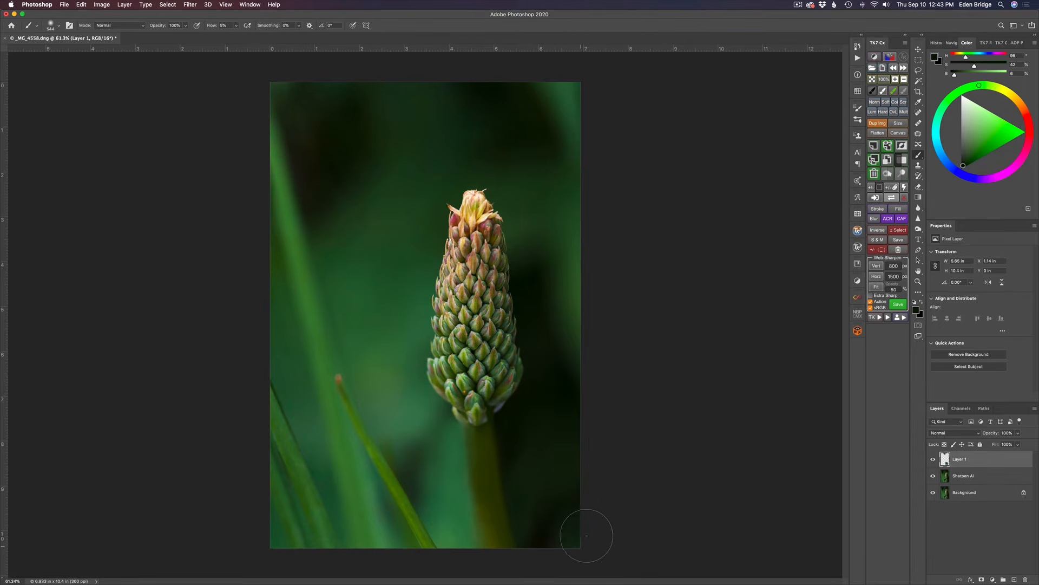
left_click(524, 95, "alt")
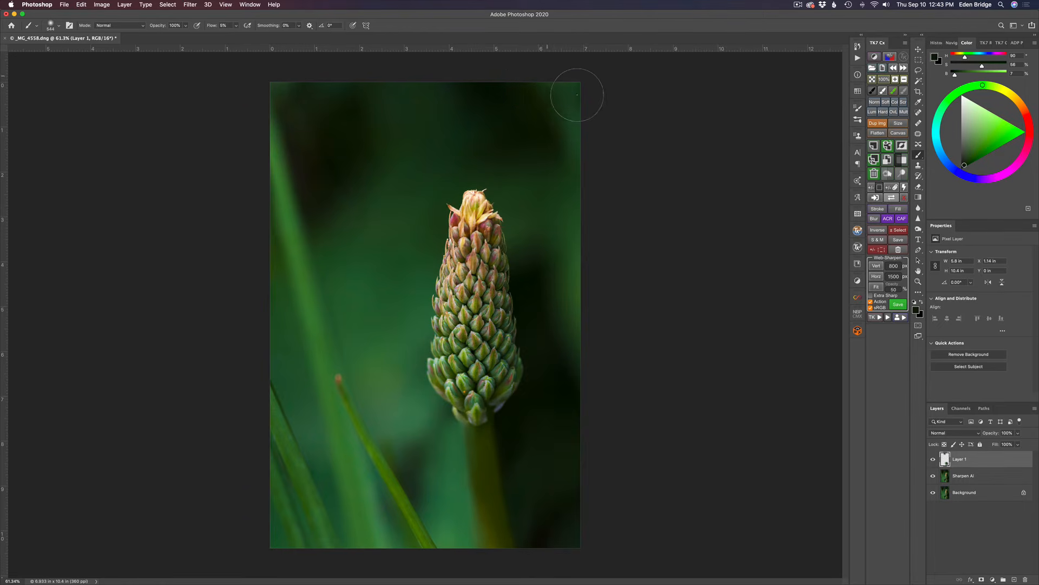
mouse_move(577, 95)
left_mouse_down()
mouse_move(549, 112)
mouse_move(581, 134)
mouse_move(599, 164)
mouse_move(573, 92)
mouse_move(552, 71)
mouse_move(592, 183)
mouse_move(572, 154)
mouse_move(591, 241)
mouse_move(593, 219)
mouse_move(585, 320)
mouse_move(577, 279)
mouse_move(592, 329)
mouse_move(581, 224)
mouse_move(590, 165)
mouse_move(574, 106)
mouse_move(539, 63)
mouse_move(589, 86)
mouse_move(579, 275)
mouse_move(603, 341)
left_mouse_up()
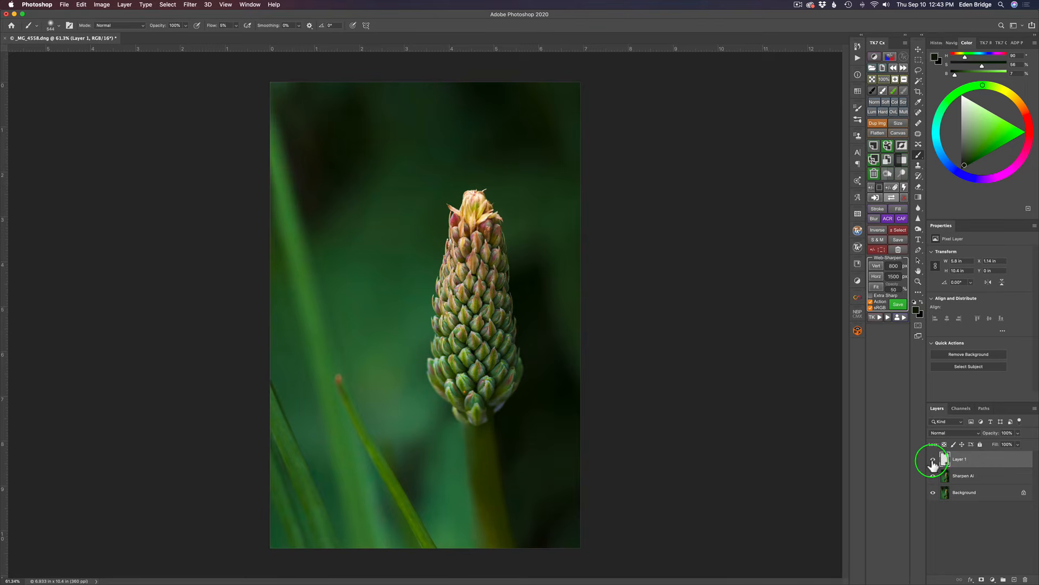
left_click(933, 460)
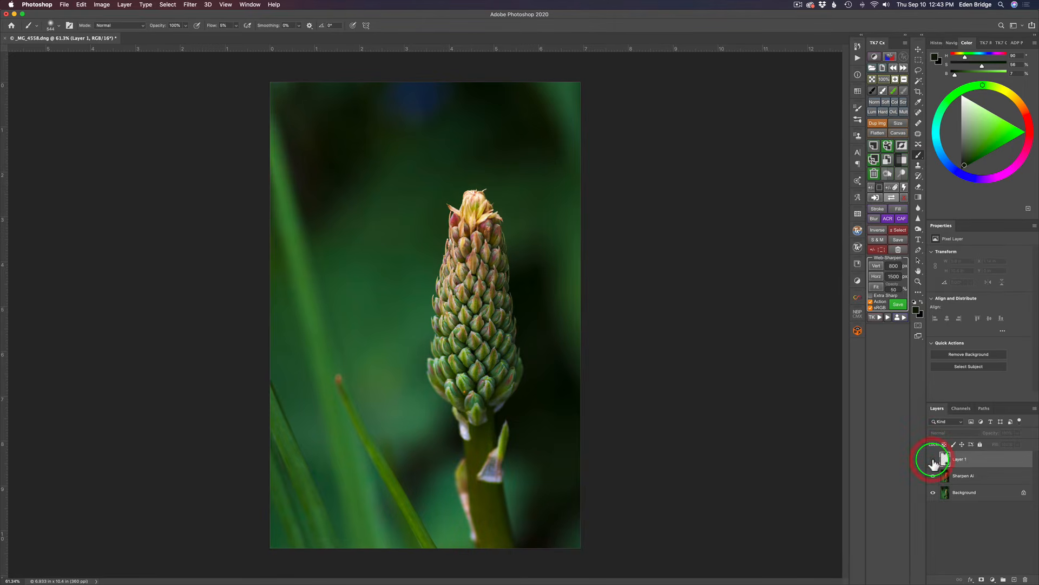
left_click(933, 460)
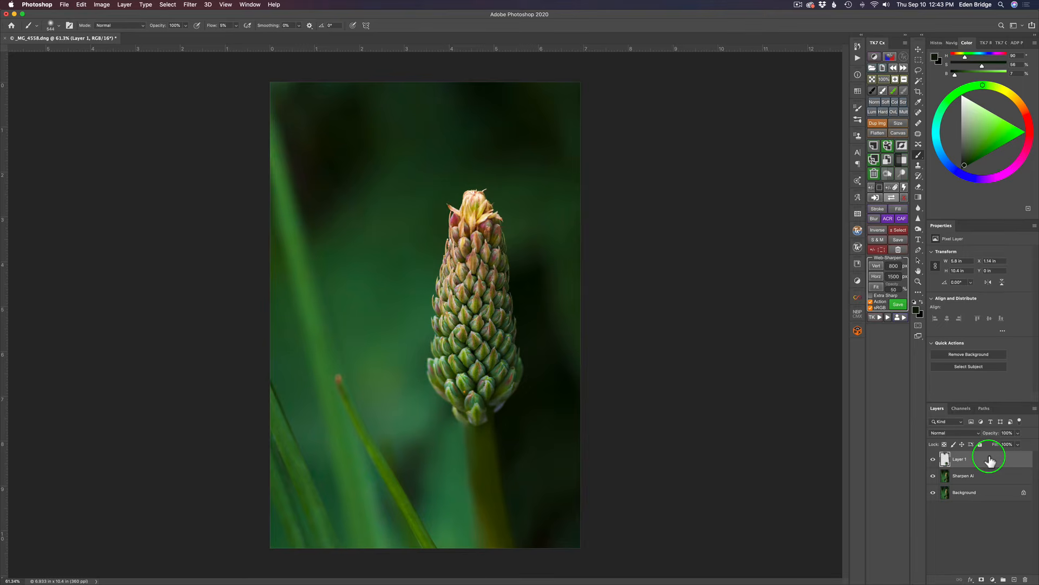
Stamp the visible layers into a new layer and enlarge it 2x in Topaz Gigapixel AI with Natural image type and auto-detected settings
key("super+alt+shift+e")
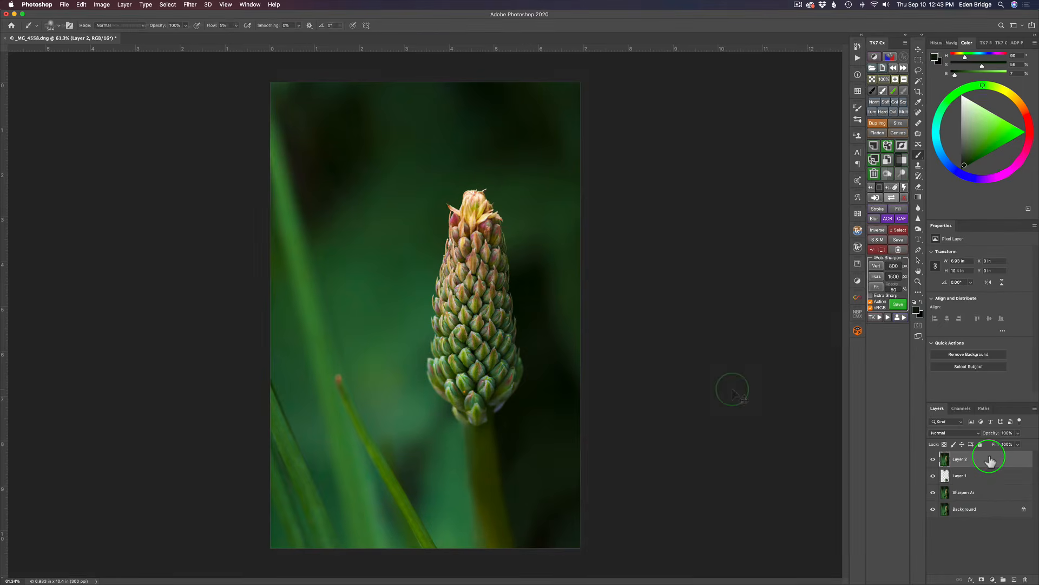
key("v")
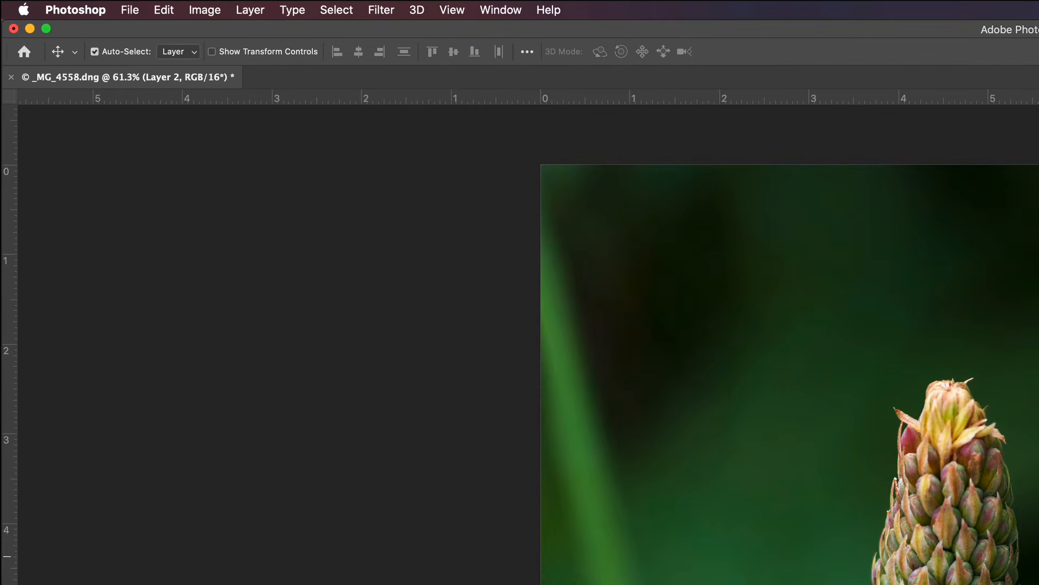
left_click(130, 9)
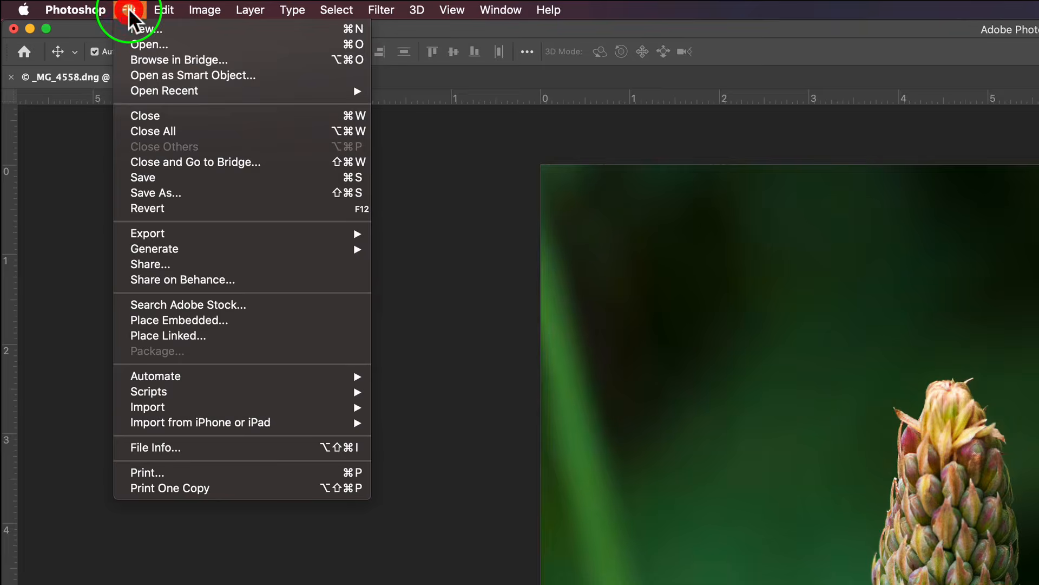
mouse_move(216, 374)
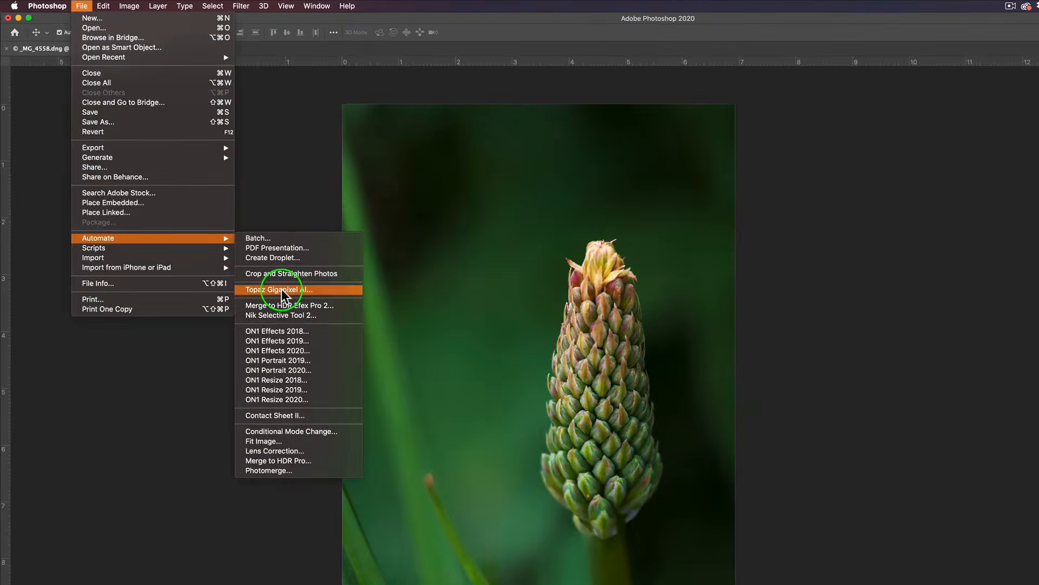
left_click(444, 457)
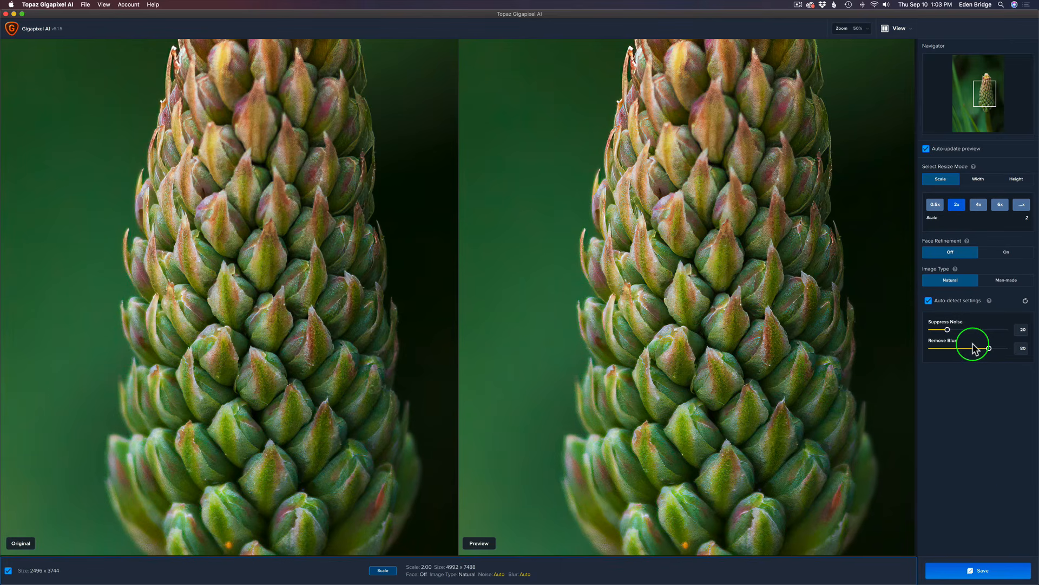
left_click(983, 571)
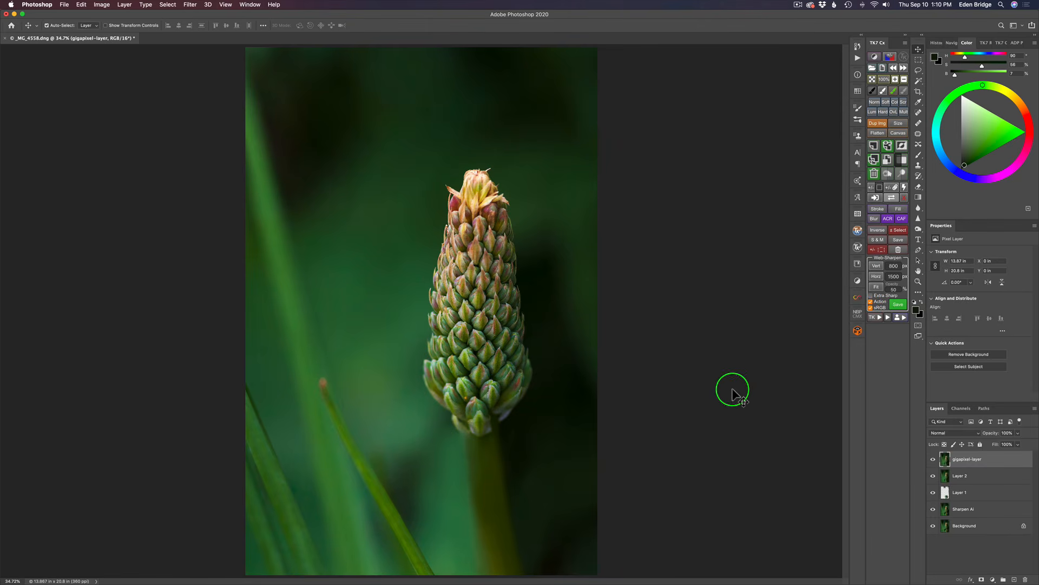
Compare the photo before and after the Gigapixel enlargement by switching between the Stamp Visible and Topaz Gigapixel AI history states
left_click(858, 47)
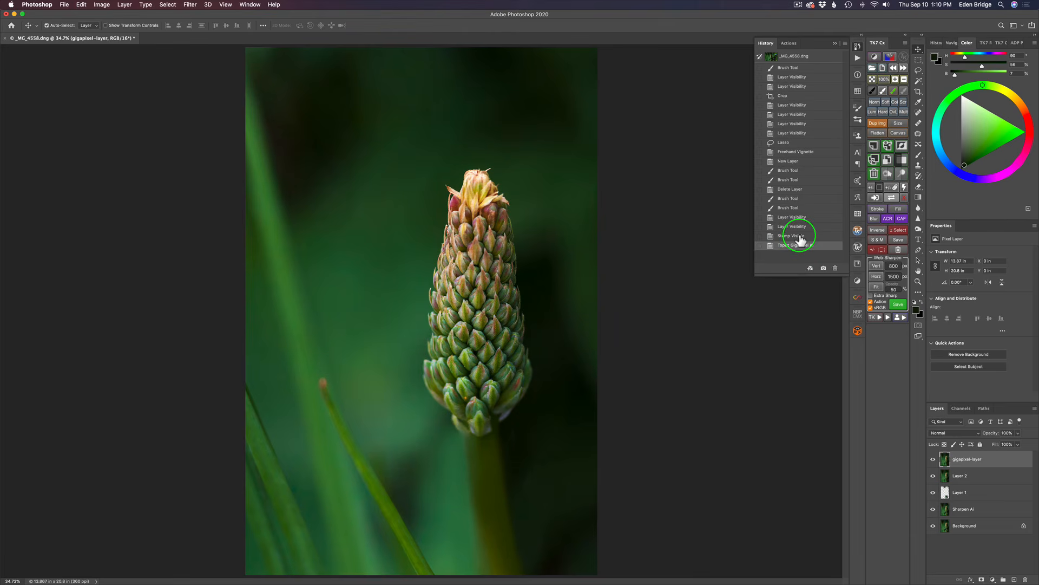
left_click(801, 237)
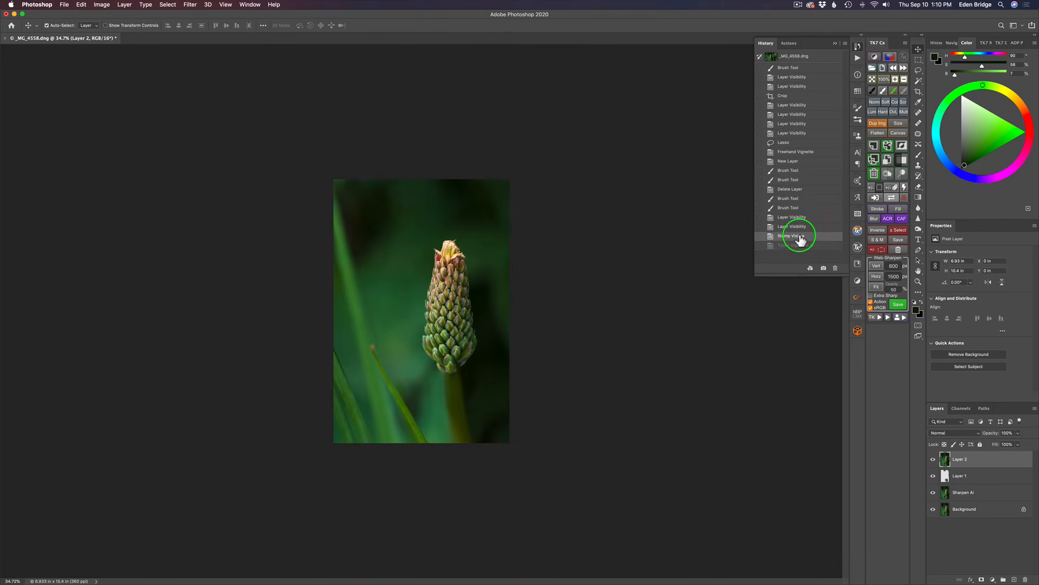
left_click(799, 245)
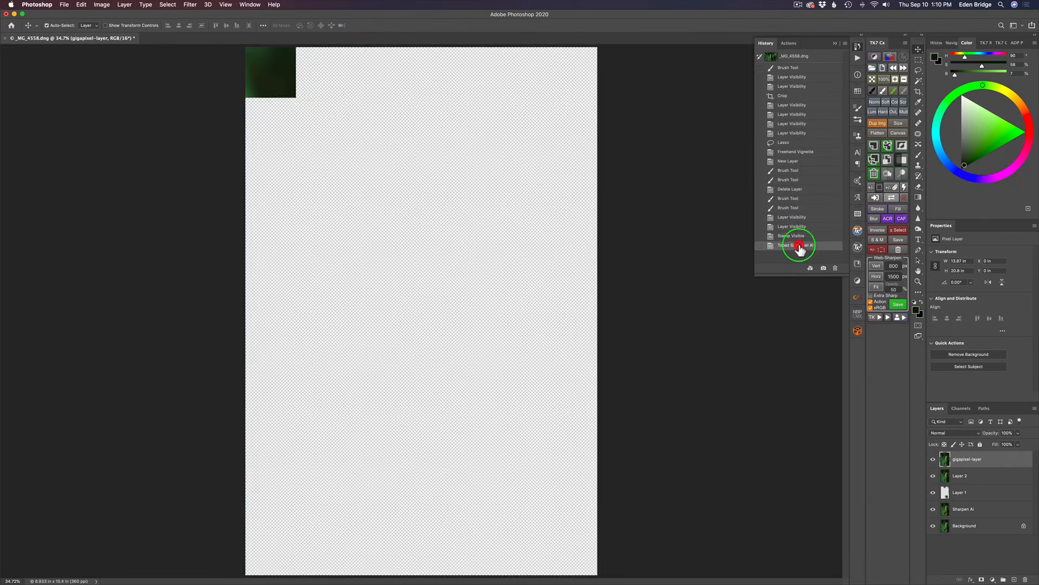
left_click(859, 48)
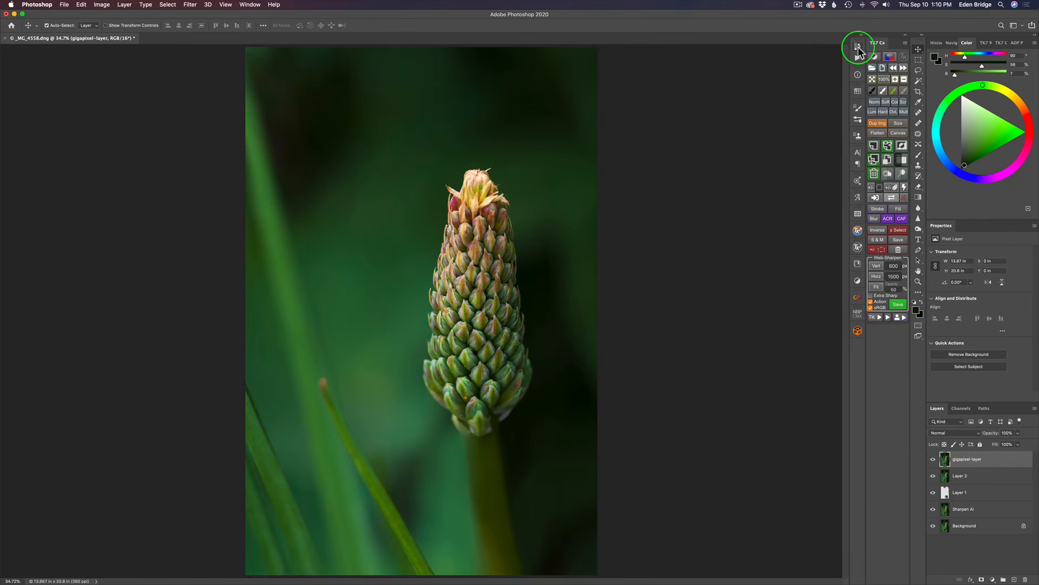